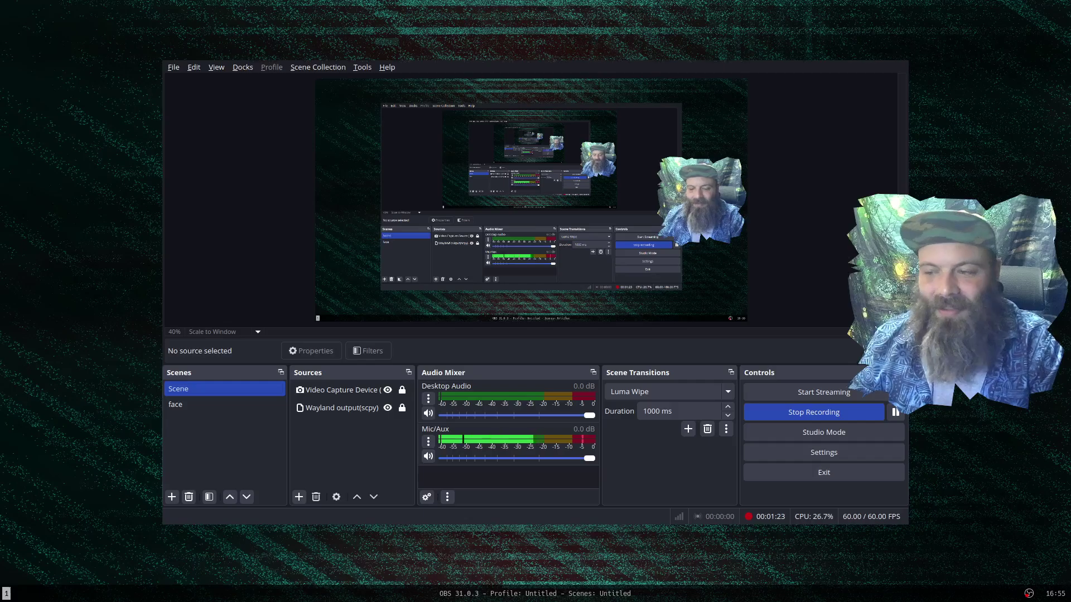
Launch the Web Apps manager from the application launcher on the first workspace
key(super+minus)
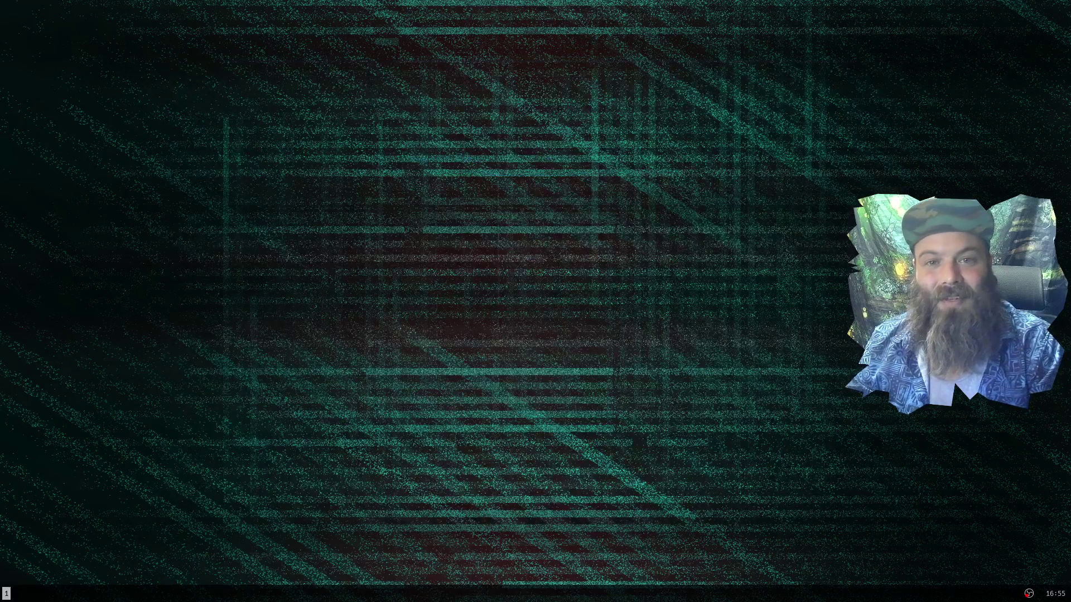
key(super+d)
text(web)
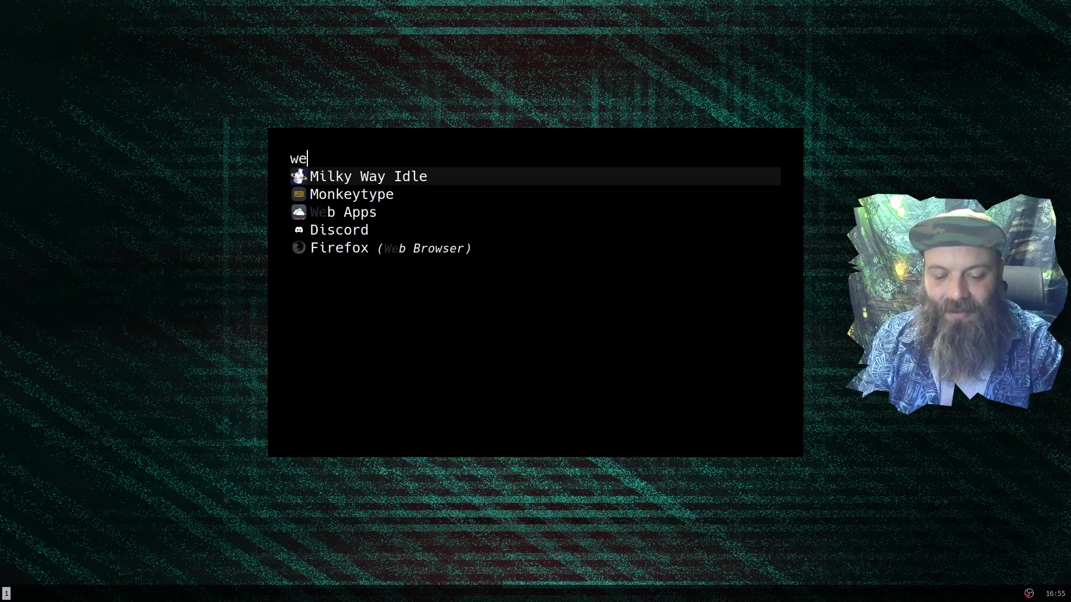
key(Down)
key(Down)
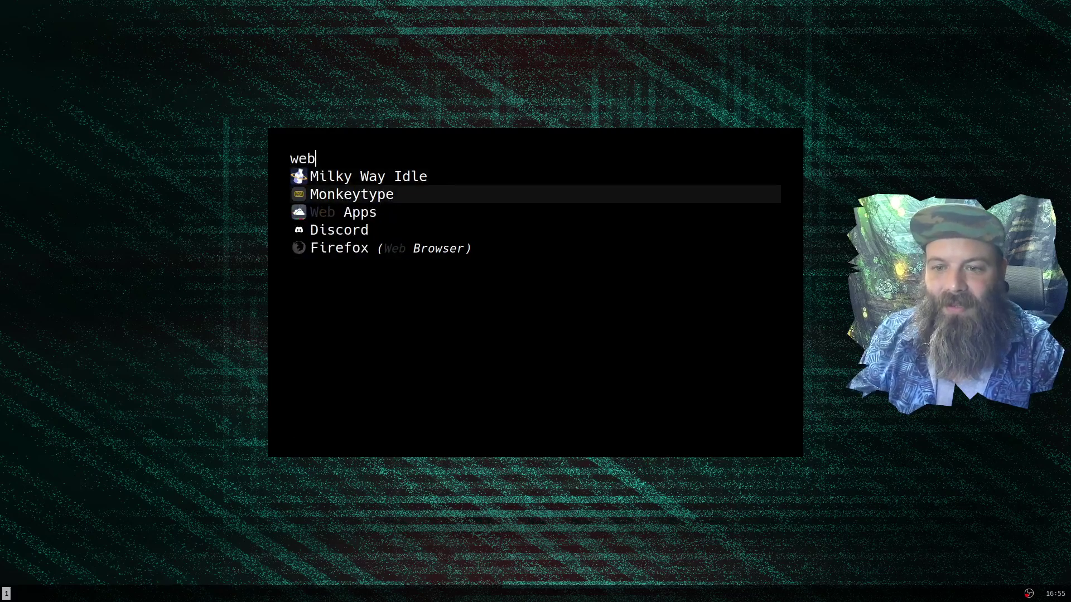
key(Return)
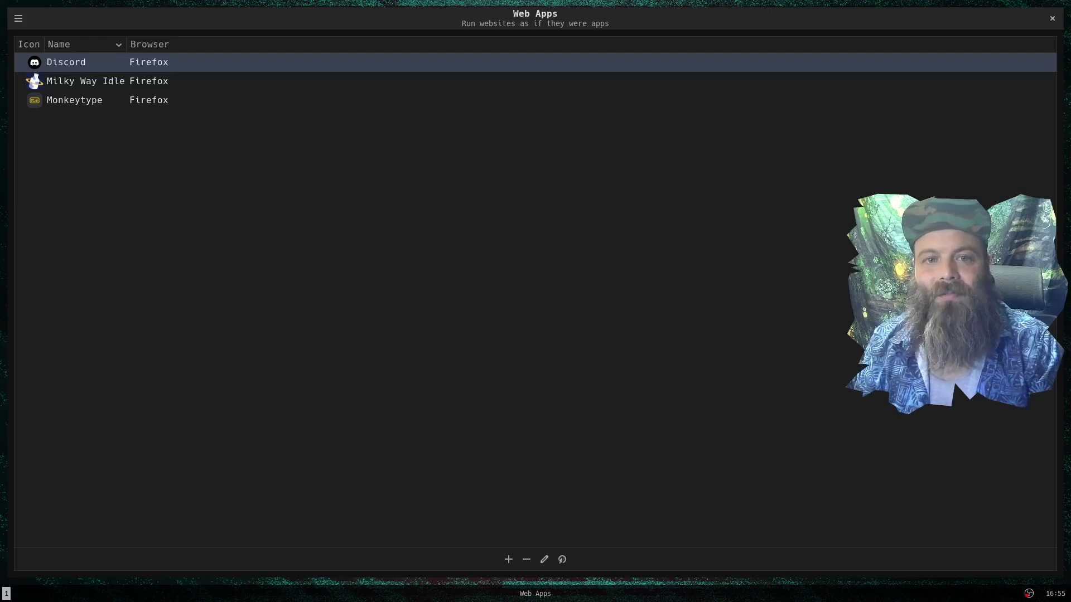
On workspace 2, search the web for "best webapp manager linux" and look over the linuxmint/webapp-manager GitHub page in Firefox, then close the browser
key(super+2)
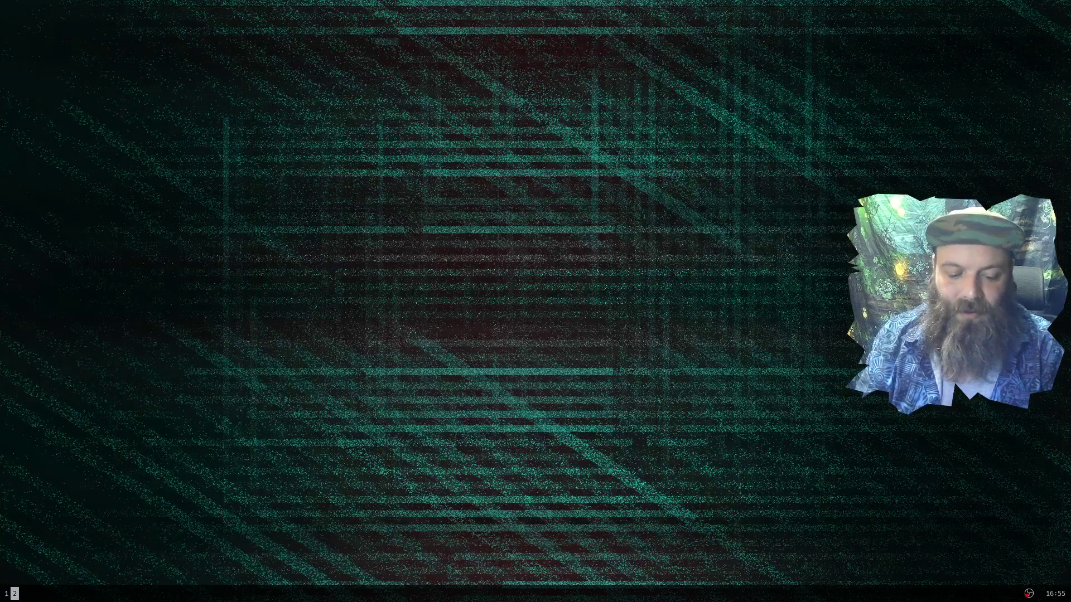
key(super+b)
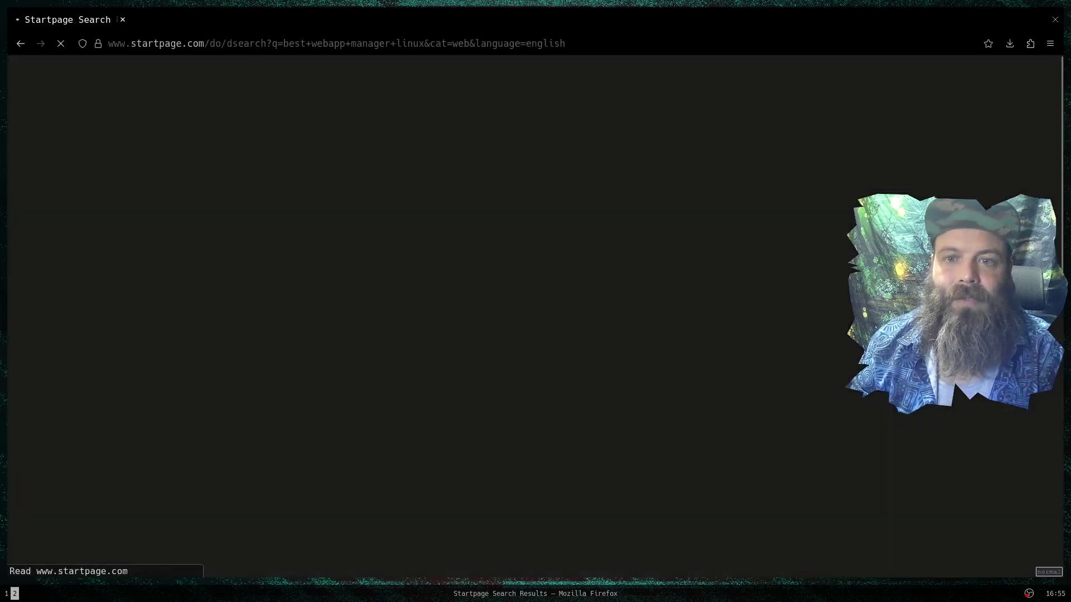
key(ctrl+l)
key(Escape)
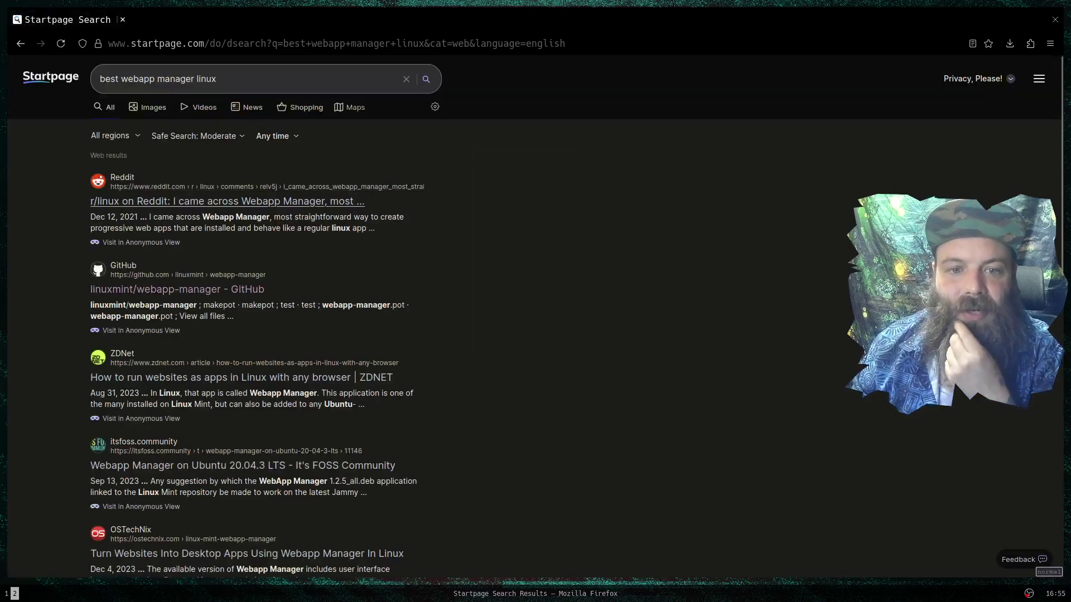
click(177, 290)
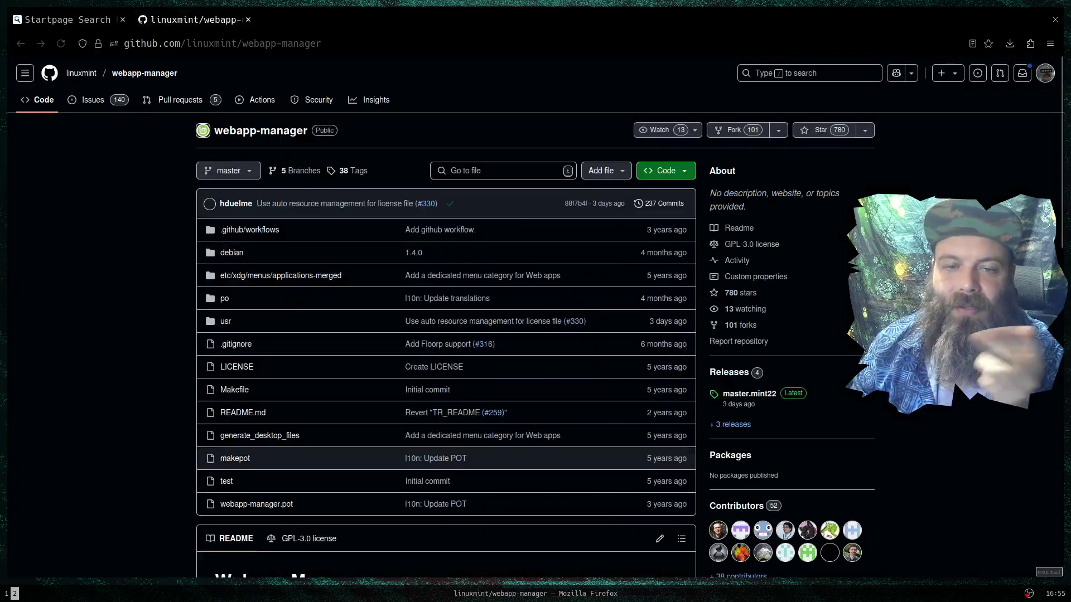
scroll(536, 316, down, 20)
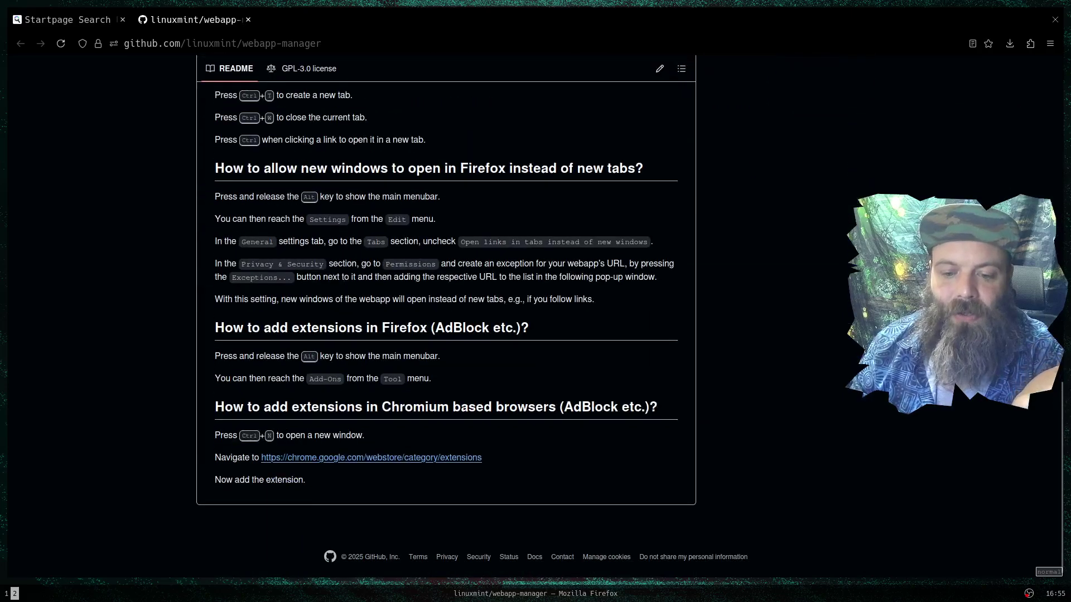
scroll(535, 317, up, 15)
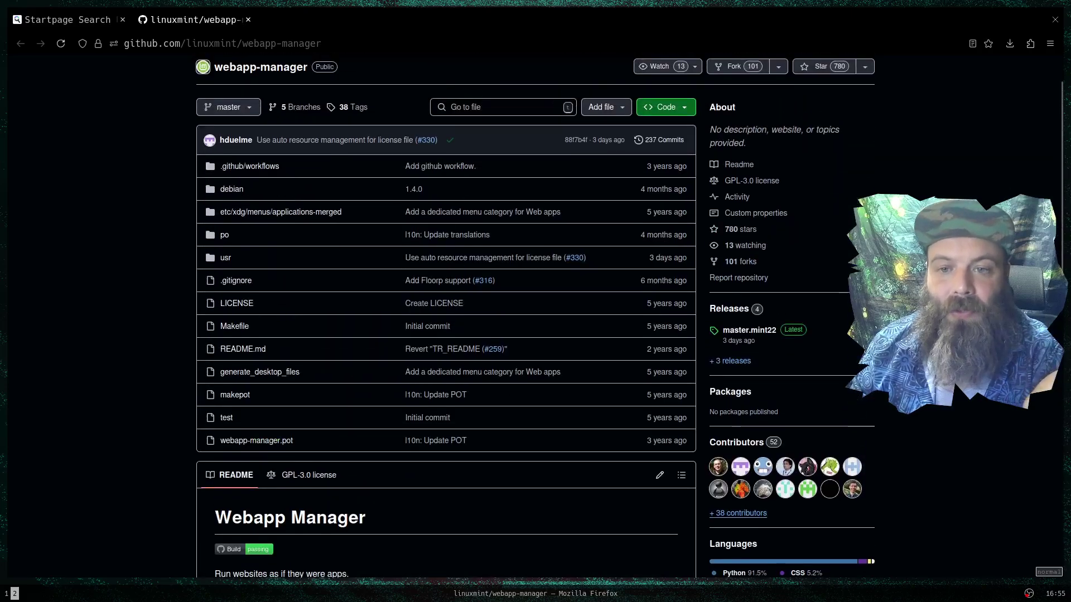
click(248, 20)
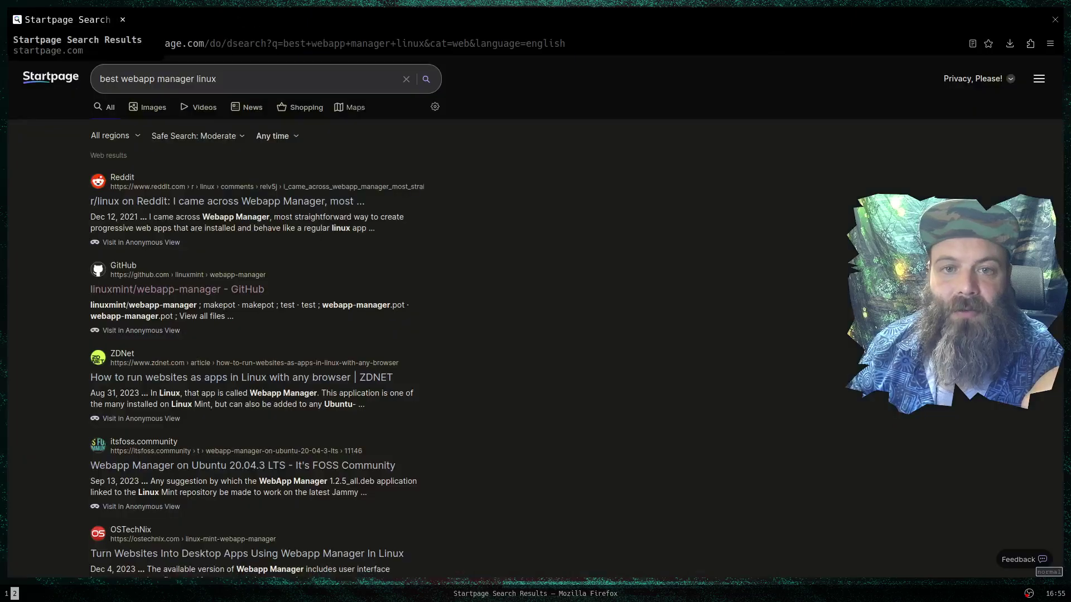
key(ctrl+w)
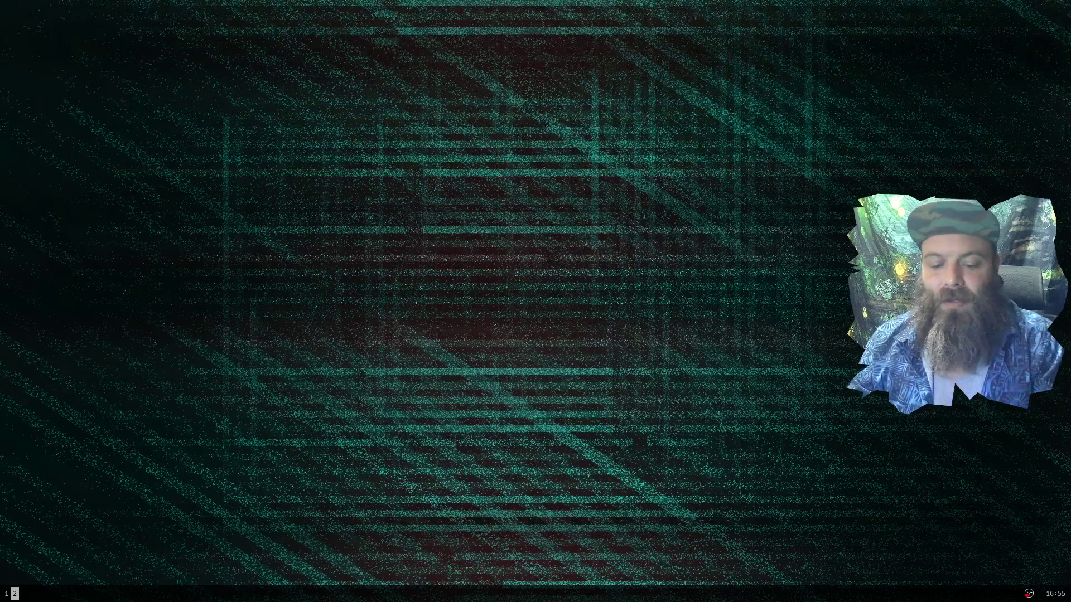
Launch the Milky Way Idle web app on workspace 2, dismiss its welcome message and close the app after viewing it
key(super+1)
key(super+2)
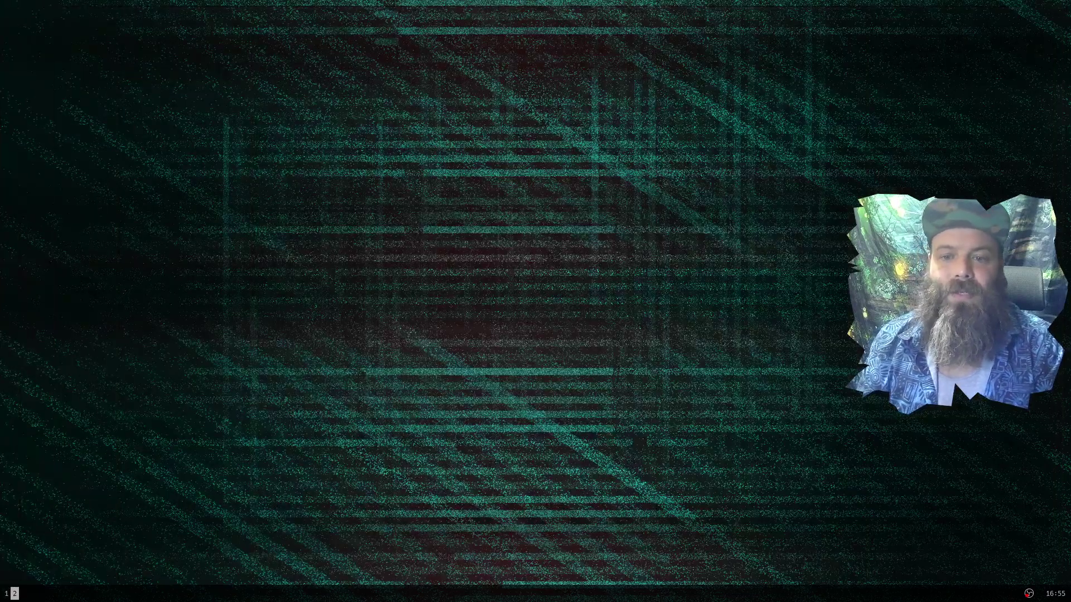
key(super+space)
text(milkyu)
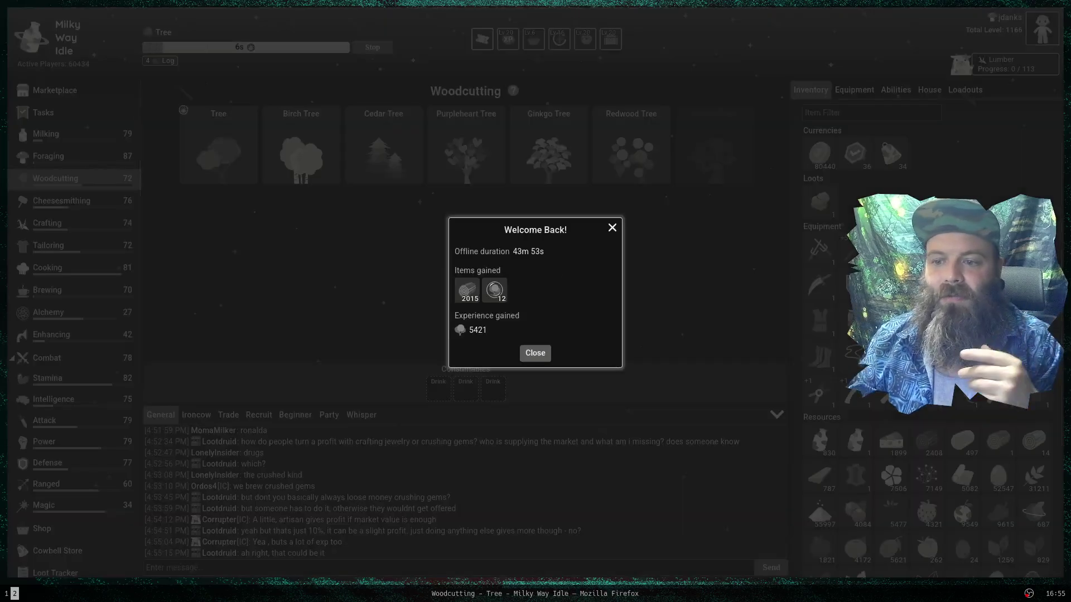
click(534, 353)
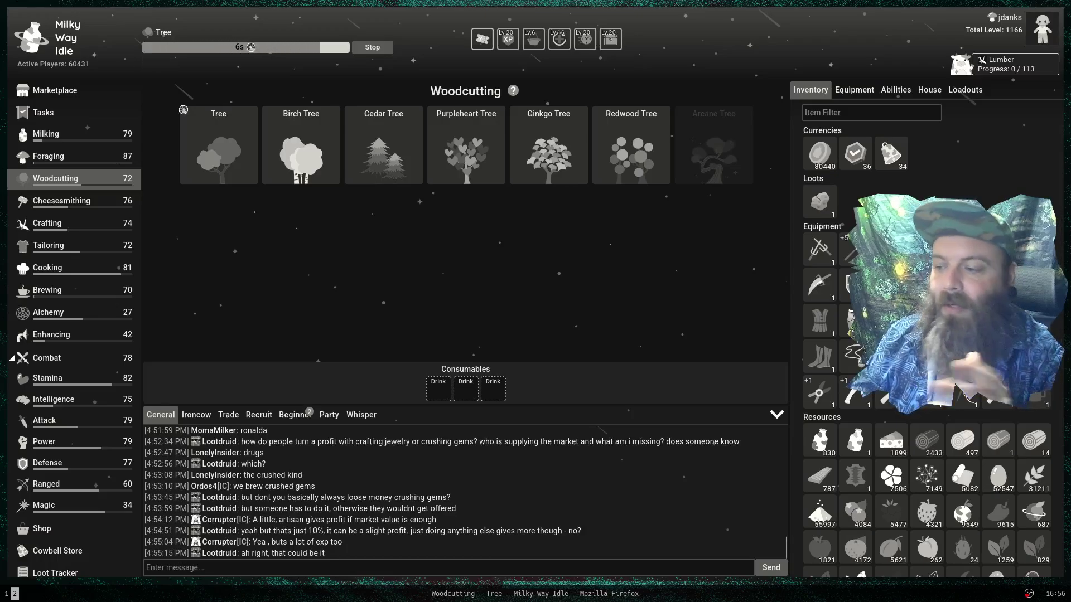
key(super+shift+q)
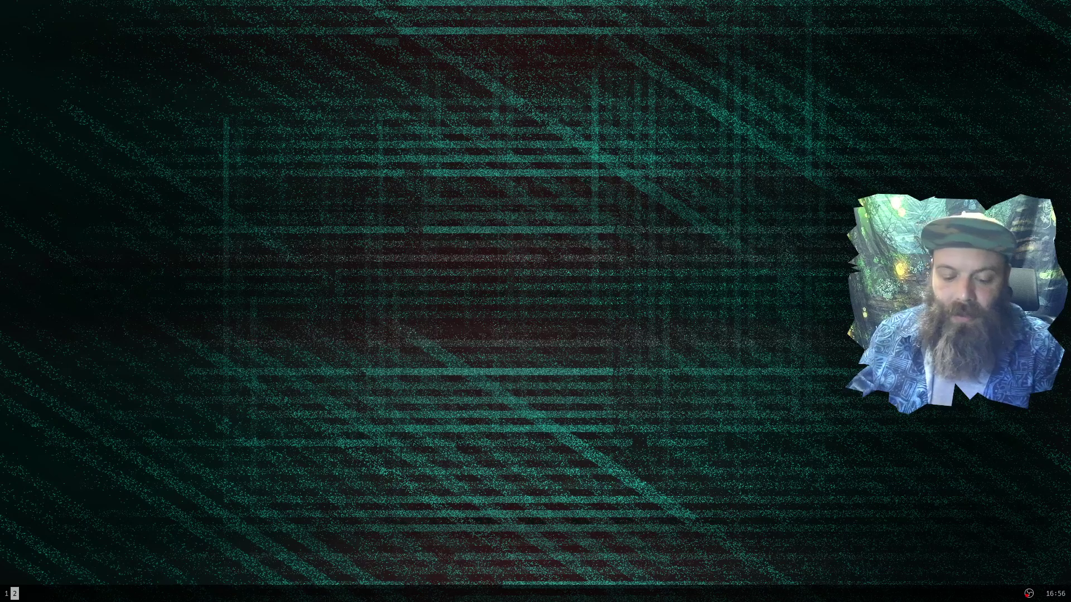
Launch the Discord web app and view the chat2 channel of the LINUX SWAG ELITE (21+) server
key(super+d)
text(discord)
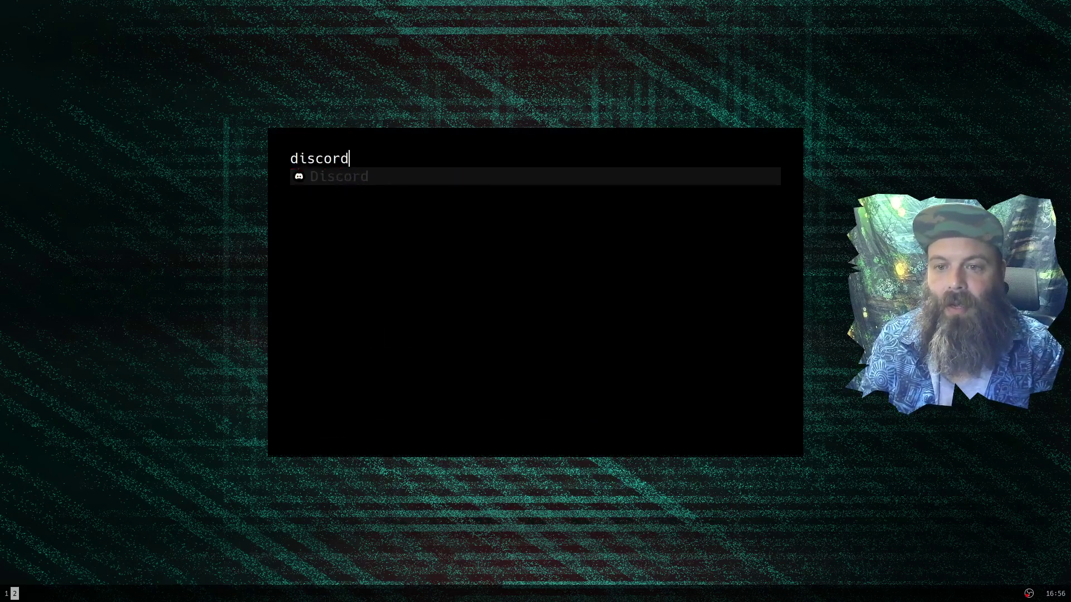
key(Return)
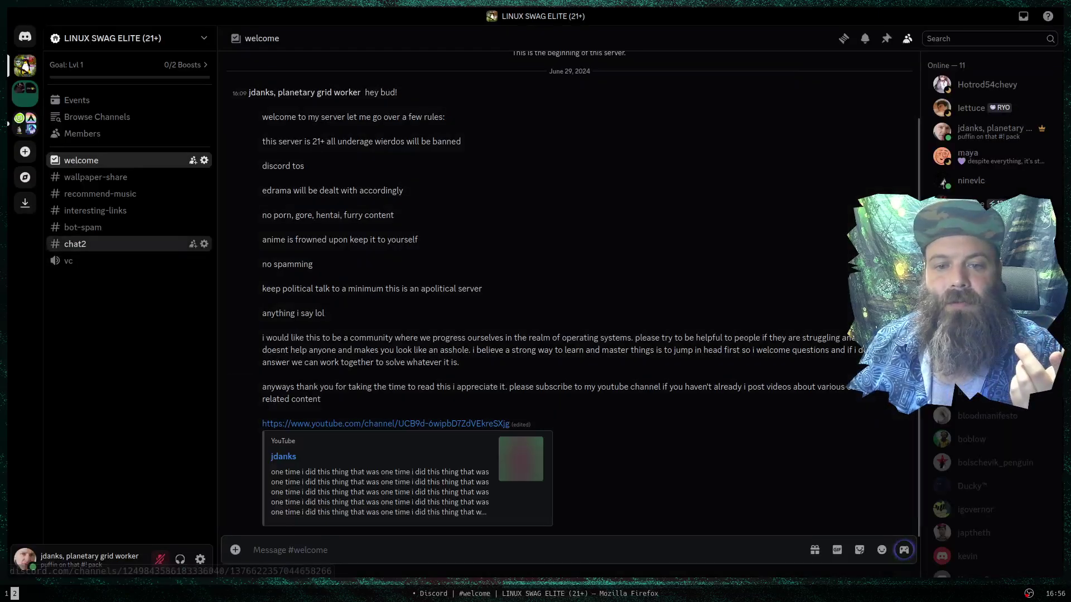
click(78, 244)
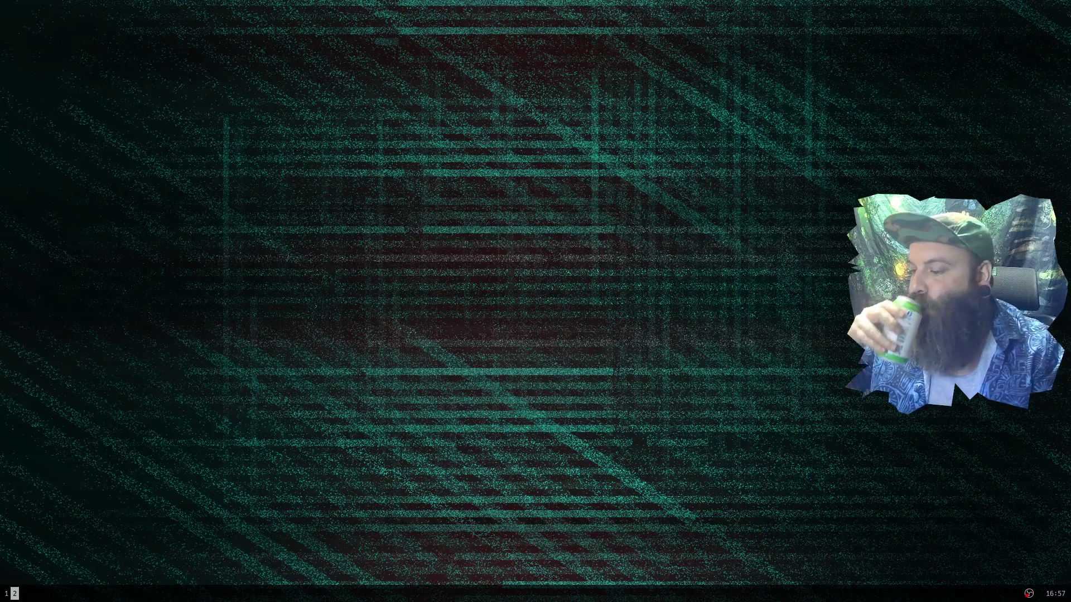
Launch the Monkeytype web app to view it in its own window, and close it
key(super+d)
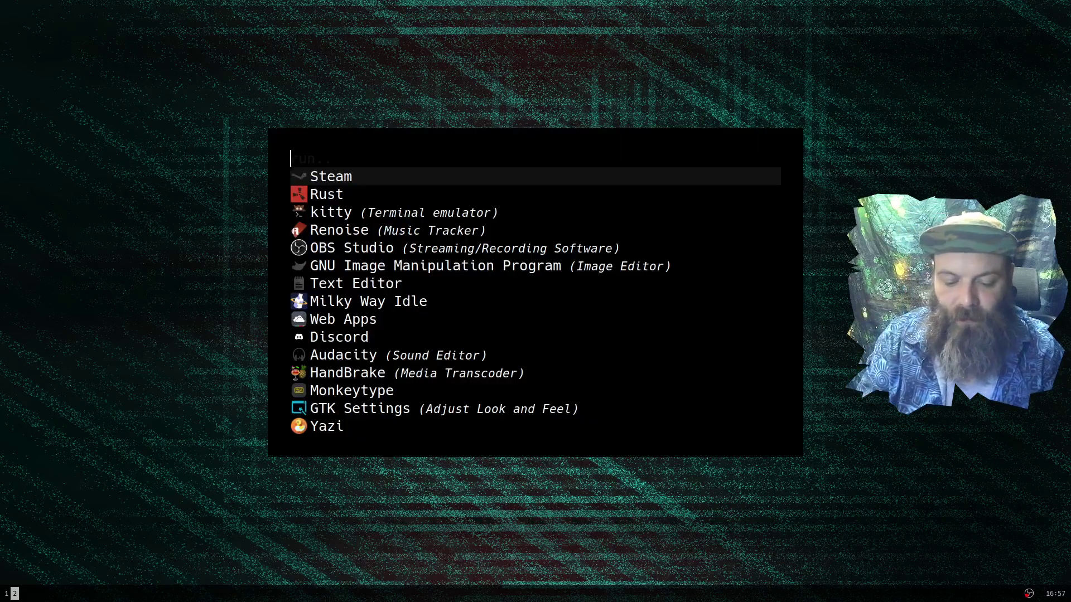
text(monkey)
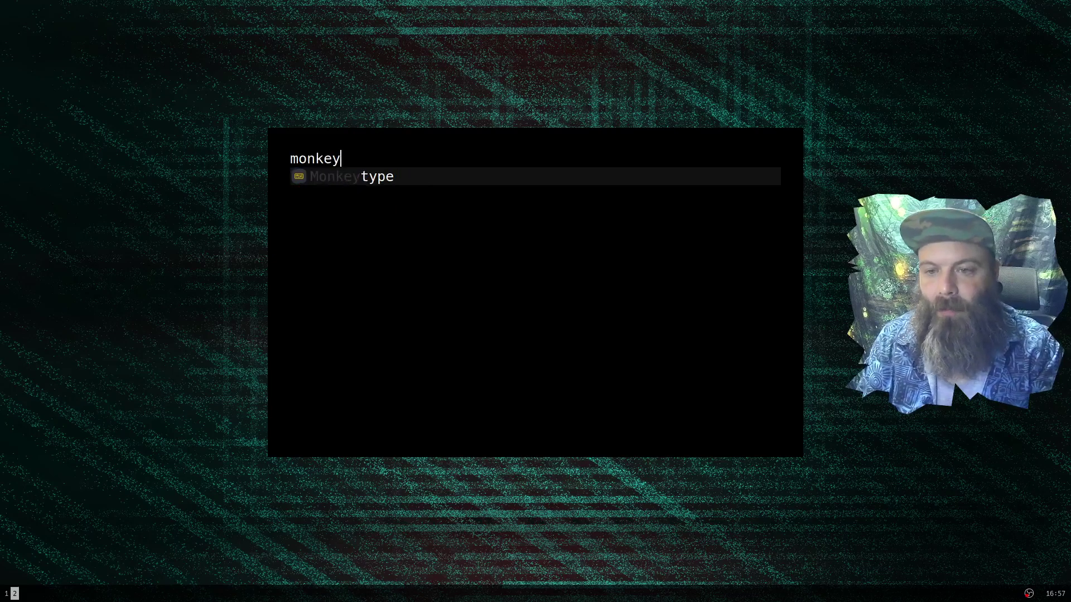
key(Return)
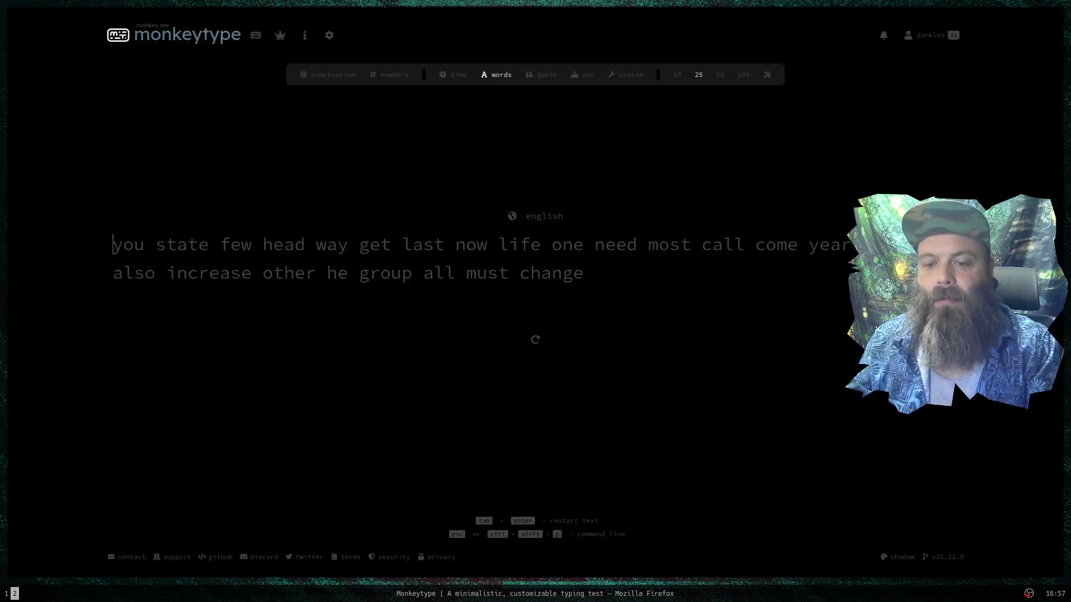
key(super+shift+q)
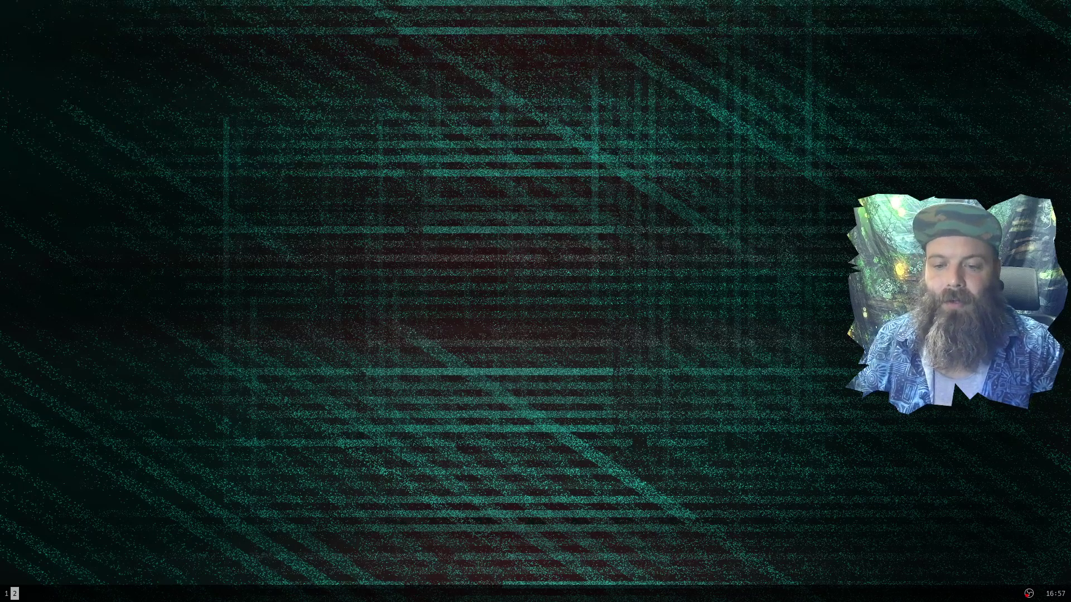
Open cooltext.com in Firefox on workspace 2 and copy the page's address to the clipboard
key(super+1)
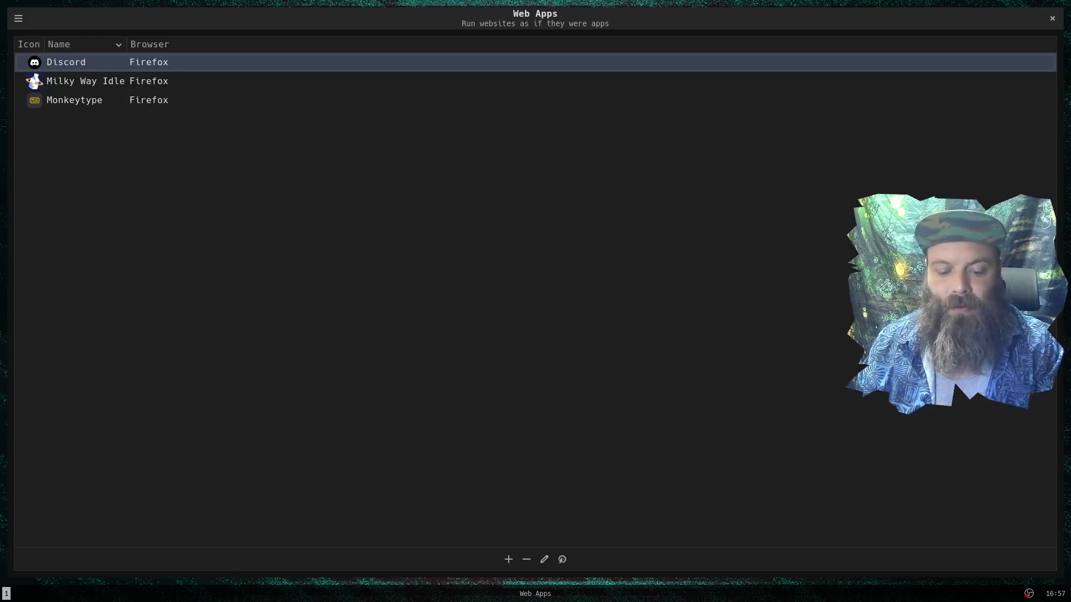
key(super+2)
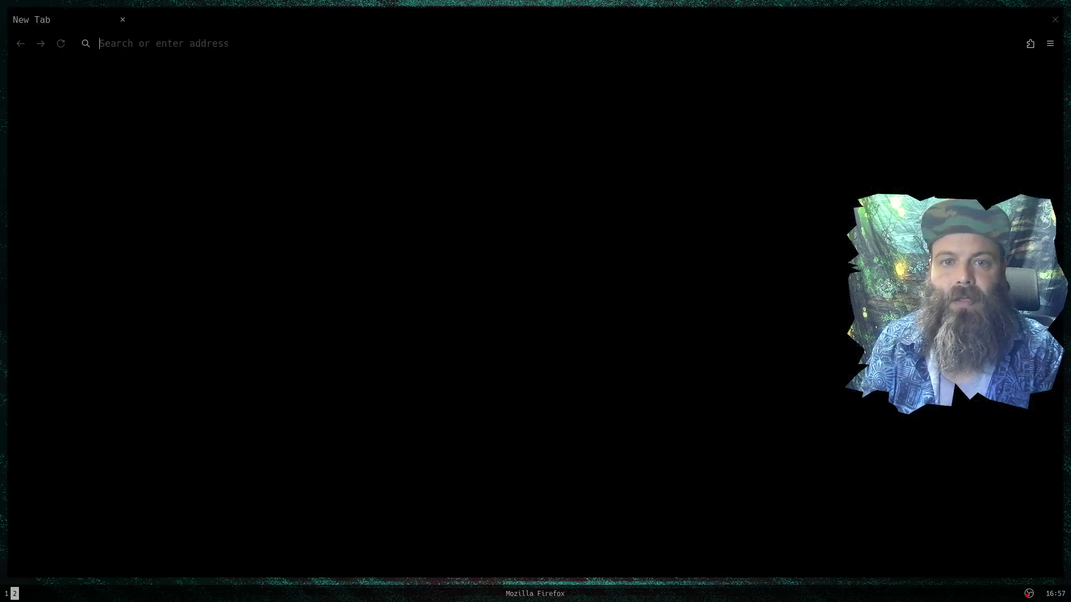
text(cool)
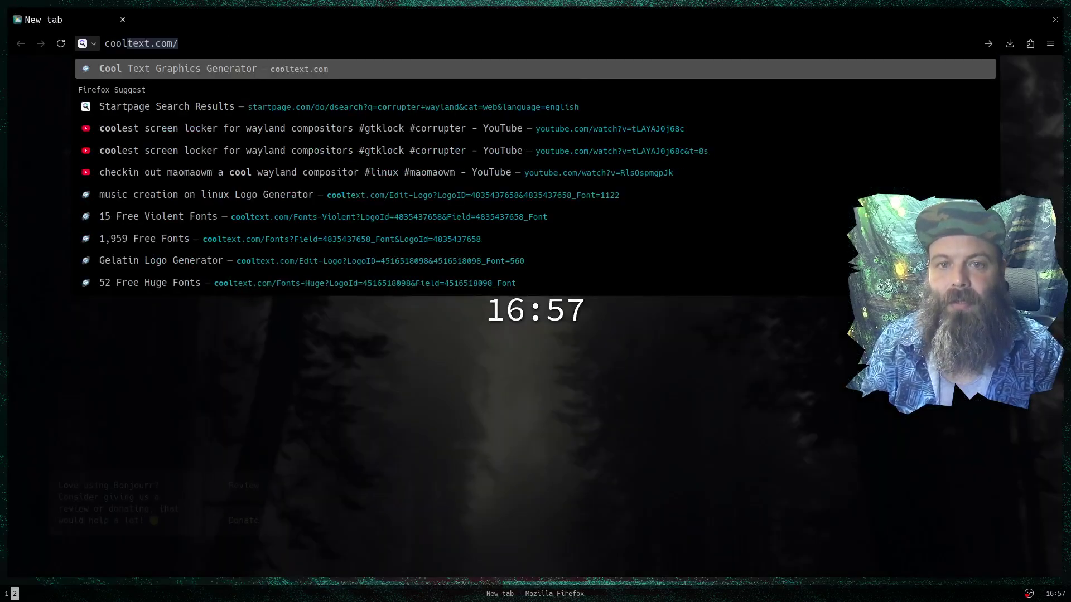
key(Return)
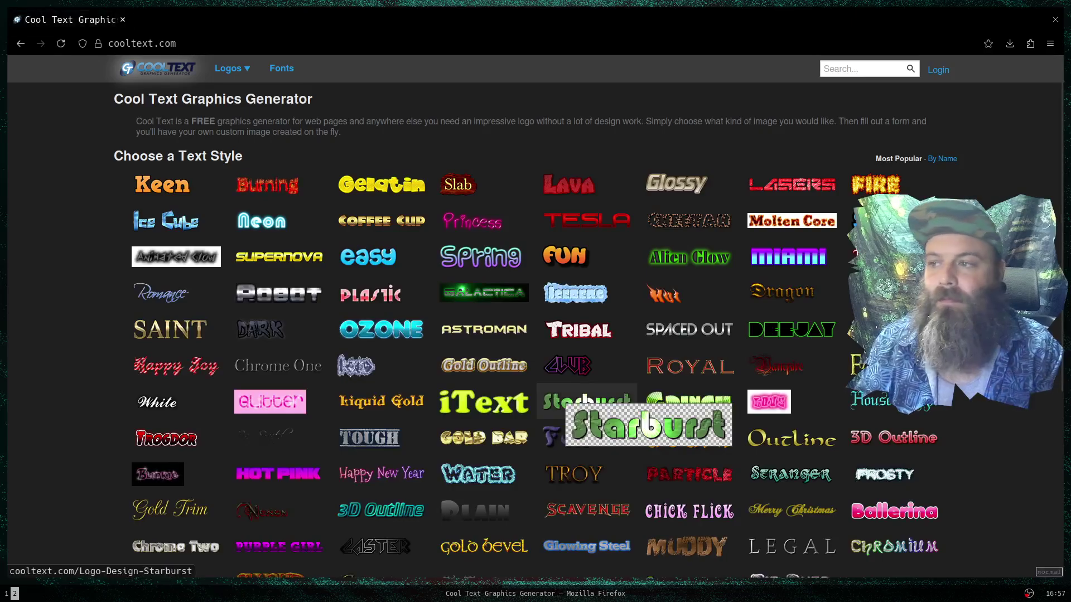
key(y)
key(y)
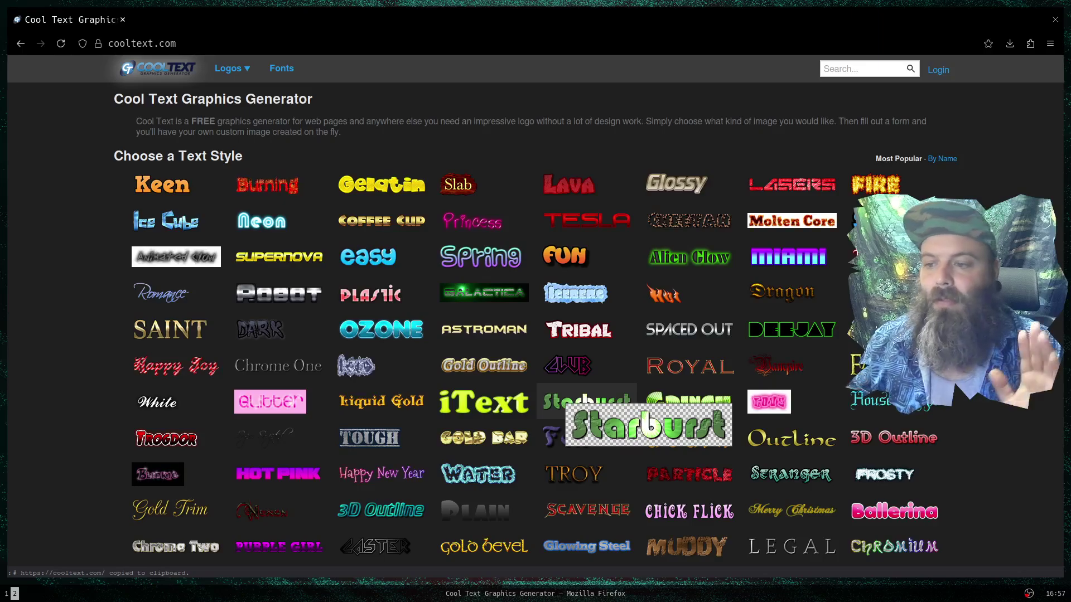
key(super+1)
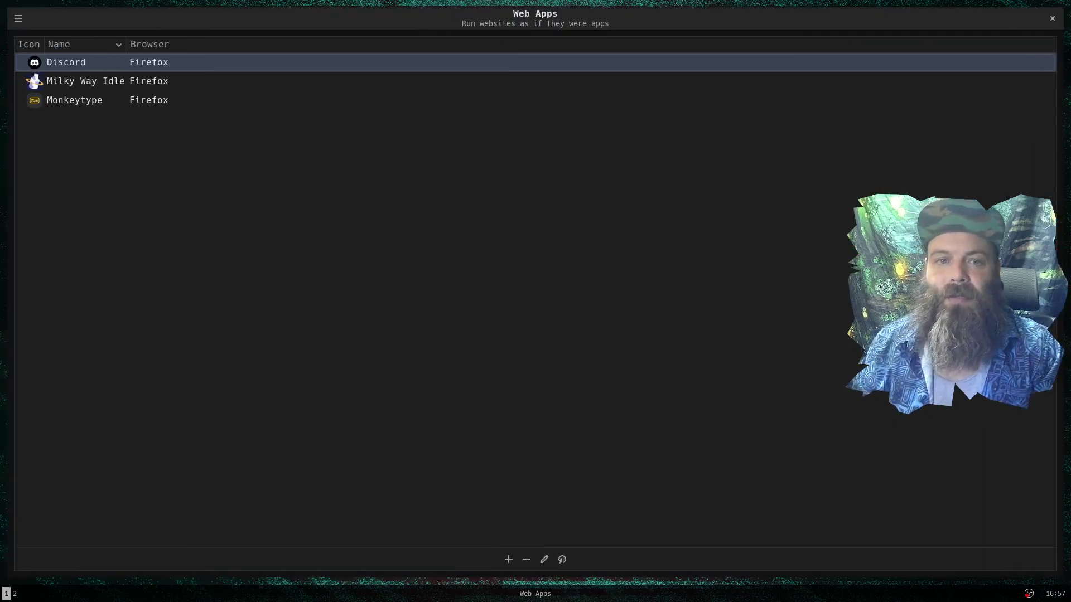
click(508, 559)
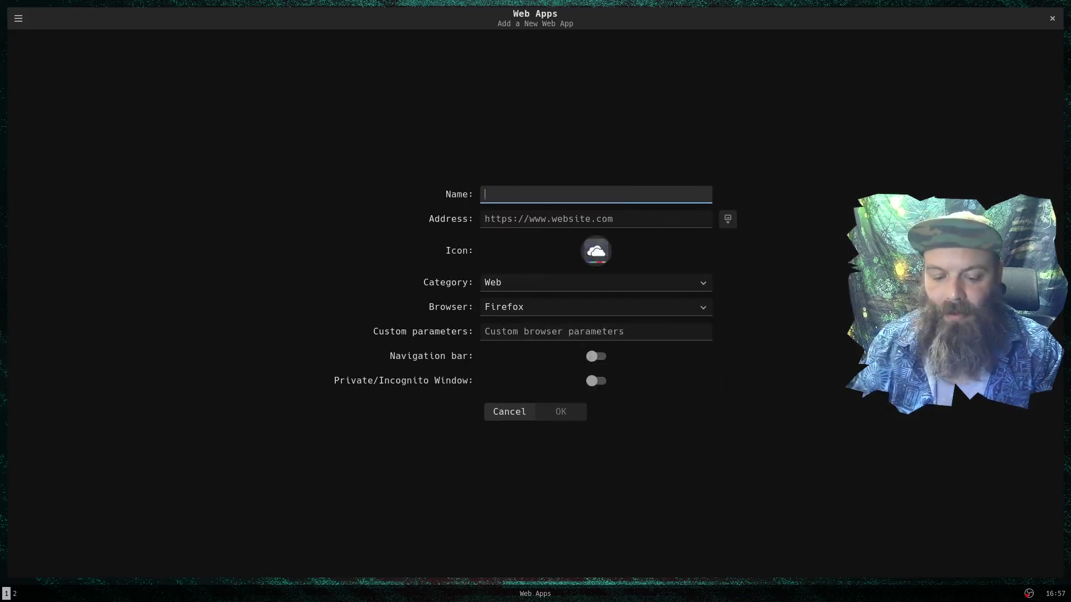
text(Cool)
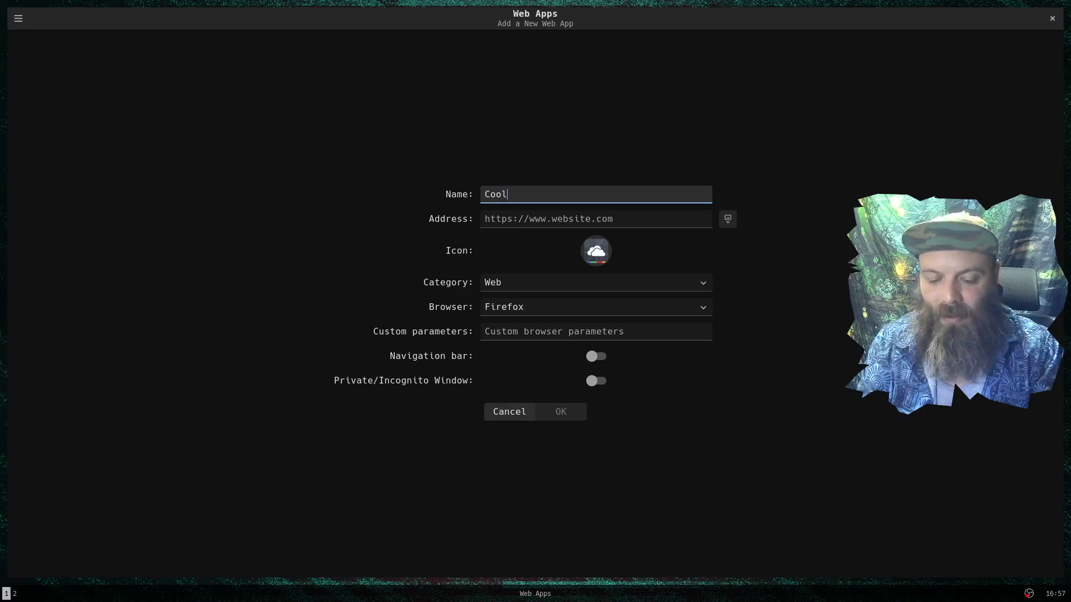
text(text)
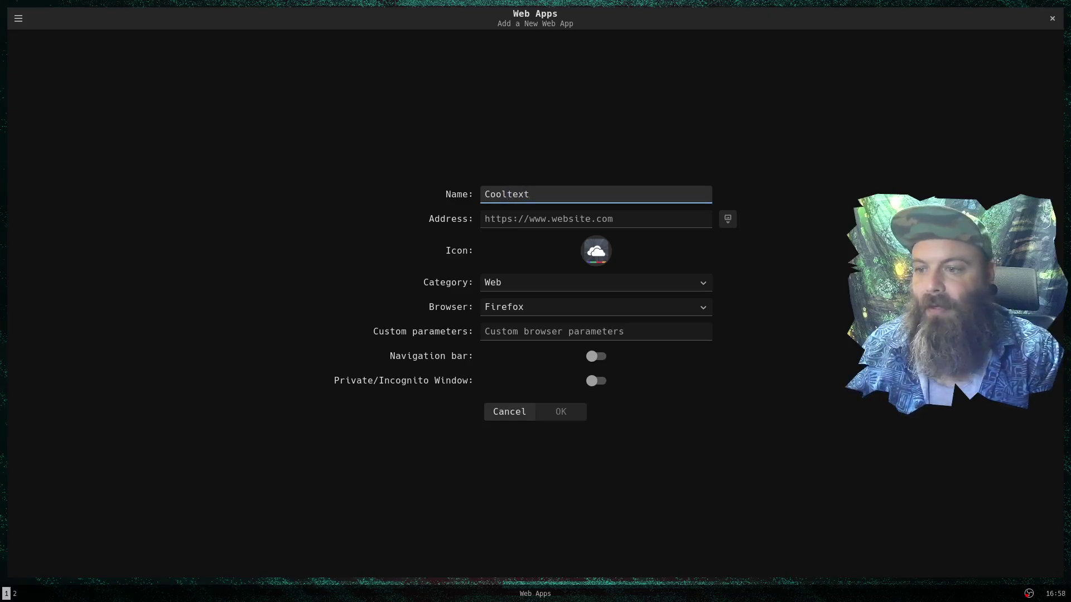
key(Tab)
key(ctrl+v)
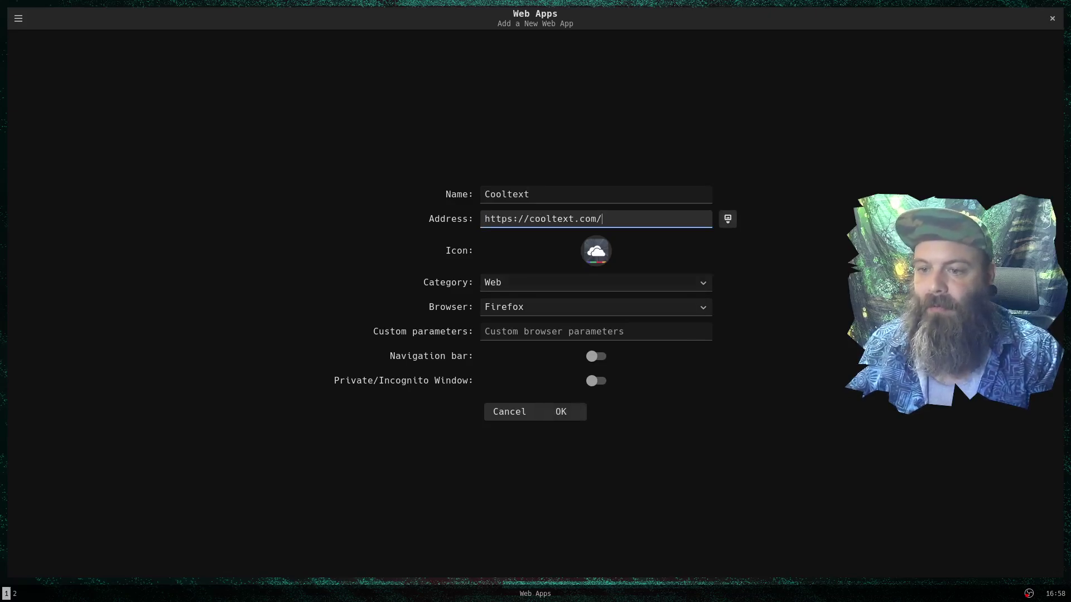
Set the new Cooltext web app's category to Graphics
click(595, 283)
key(Down)
key(Down)
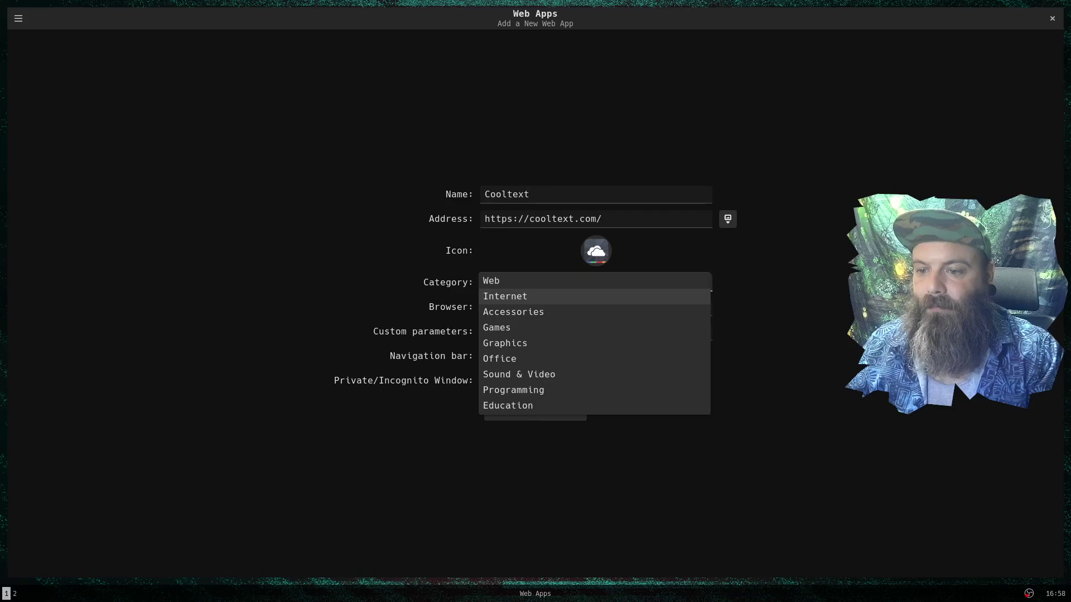
key(Down)
key(Down)
key(Return)
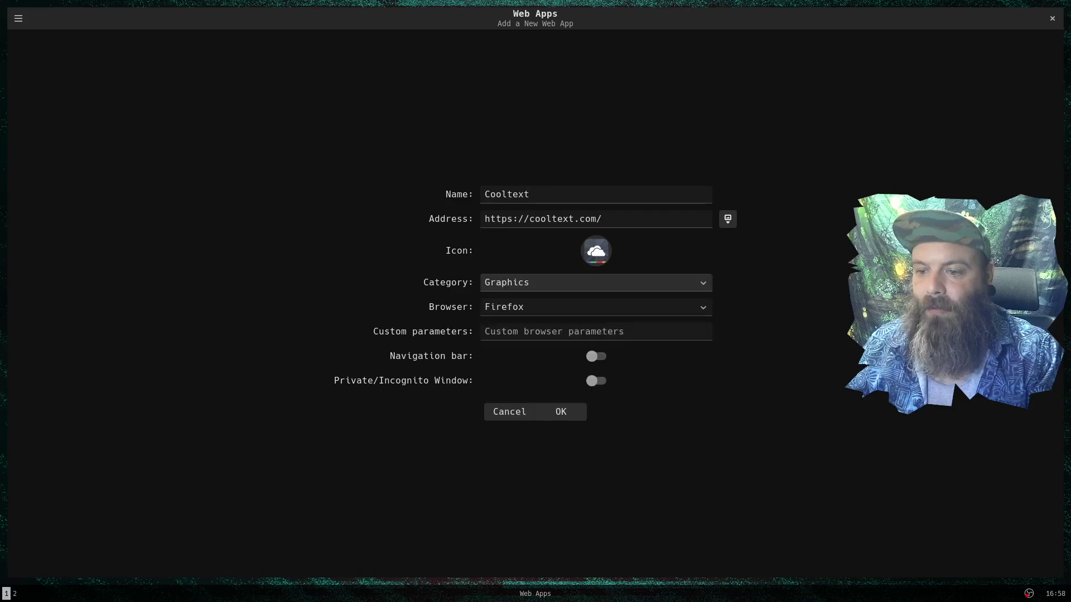
key(Tab)
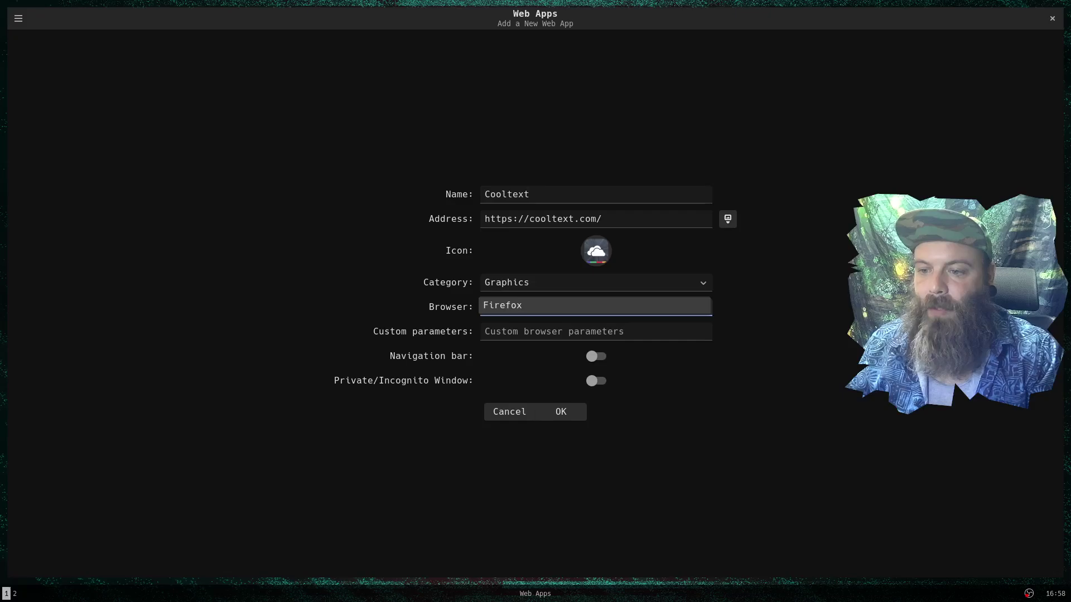
key(Tab)
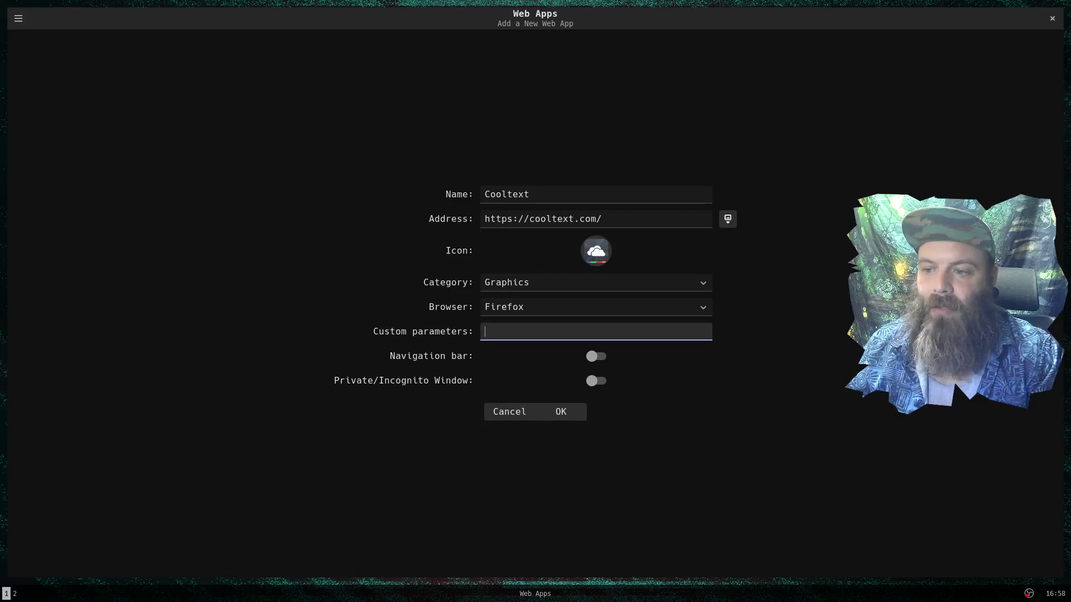
Switch to Firefox on workspace 2 and search the web for "coo text icon transparent"
key(super+2)
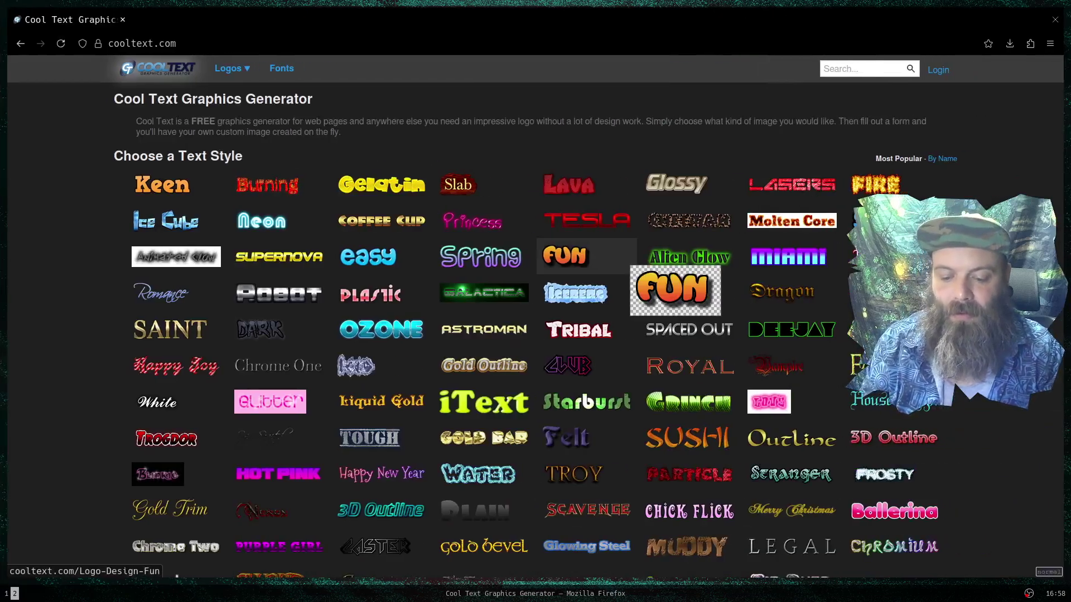
key(ctrl+l)
text(coo te)
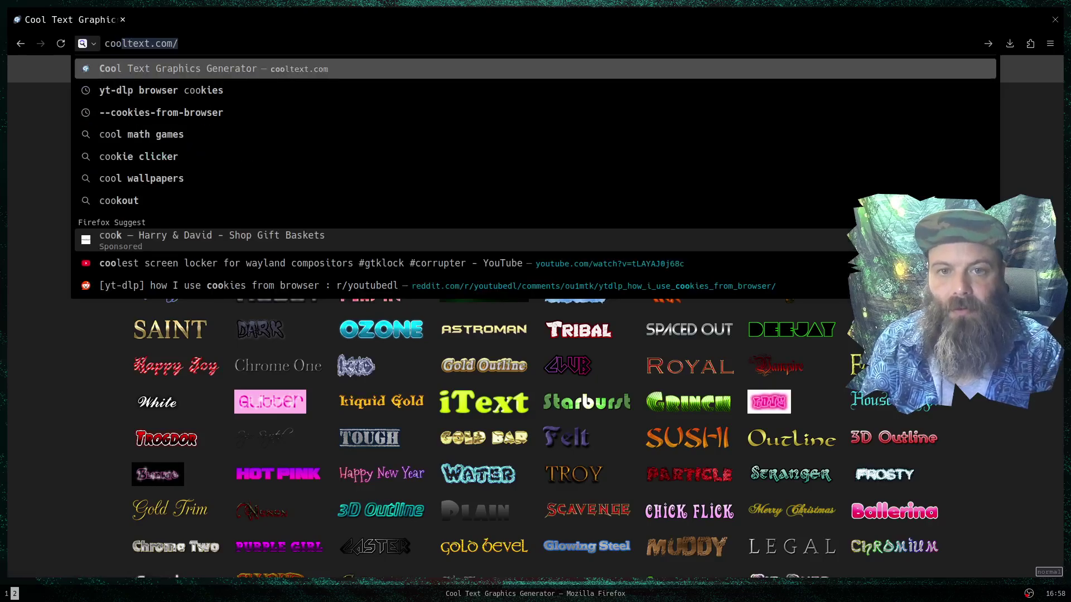
text(xt )
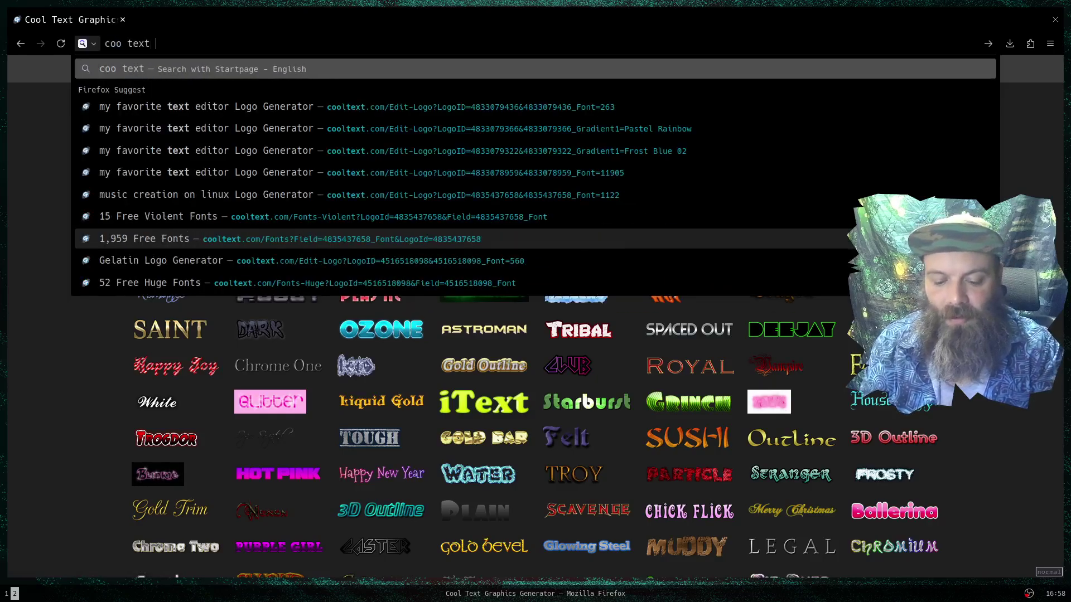
text(icon transparen)
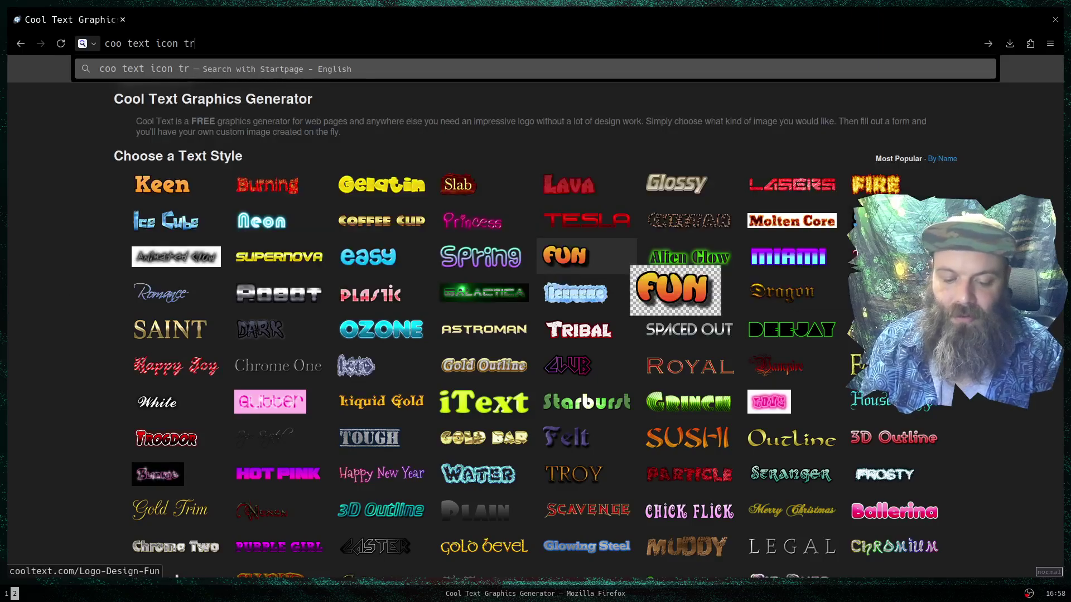
text(t)
key(Return)
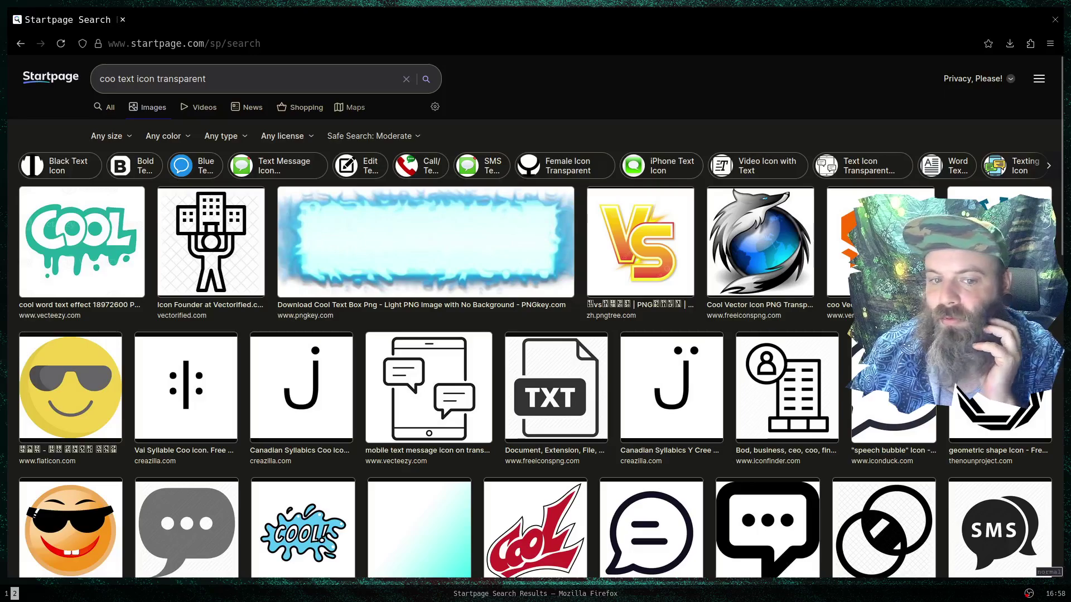
Save the yellow smiley with sunglasses from the image results as cooltext.png in Pictures/Assets, and close Firefox
click(70, 388)
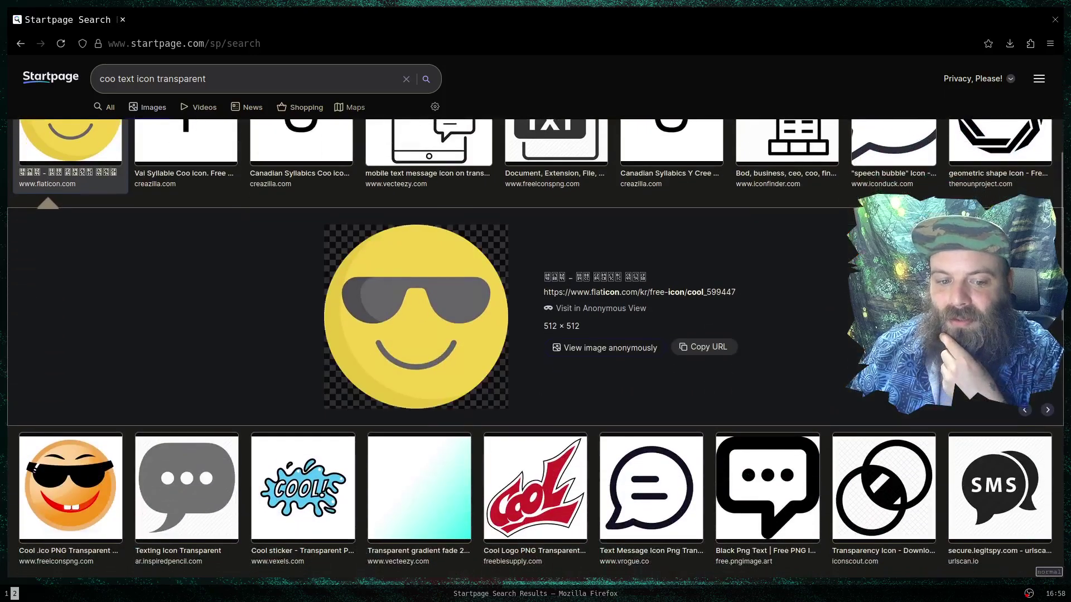
right_click(437, 328)
click(468, 352)
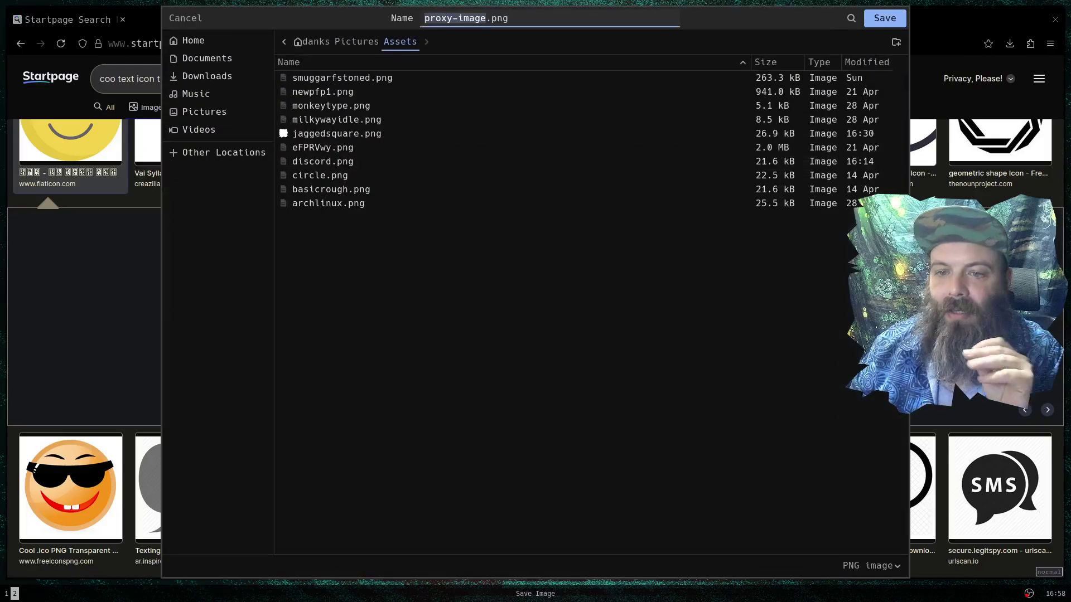
click(205, 112)
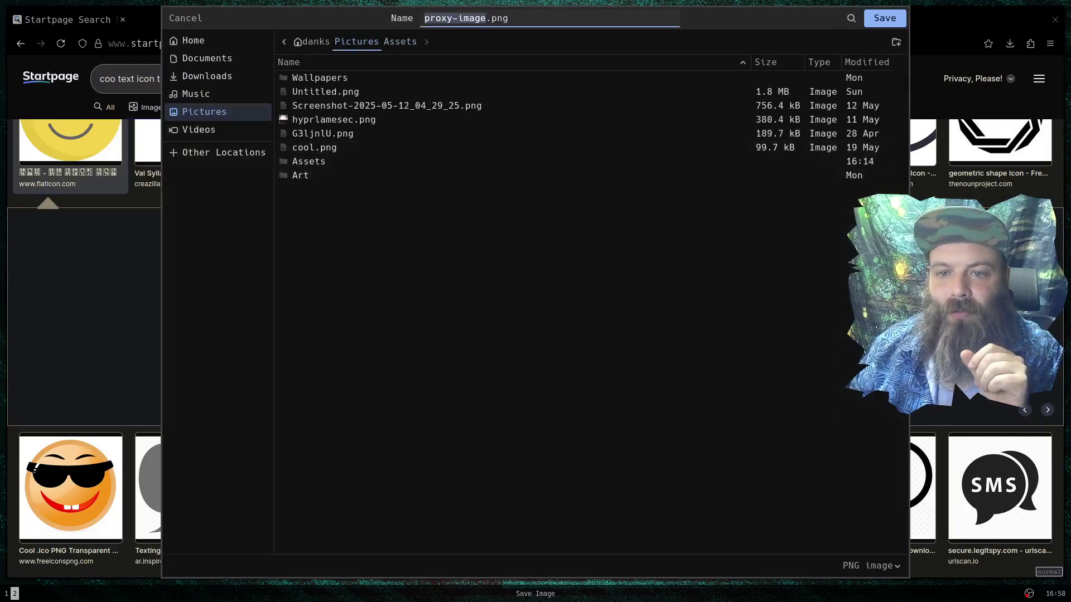
double_click(308, 161)
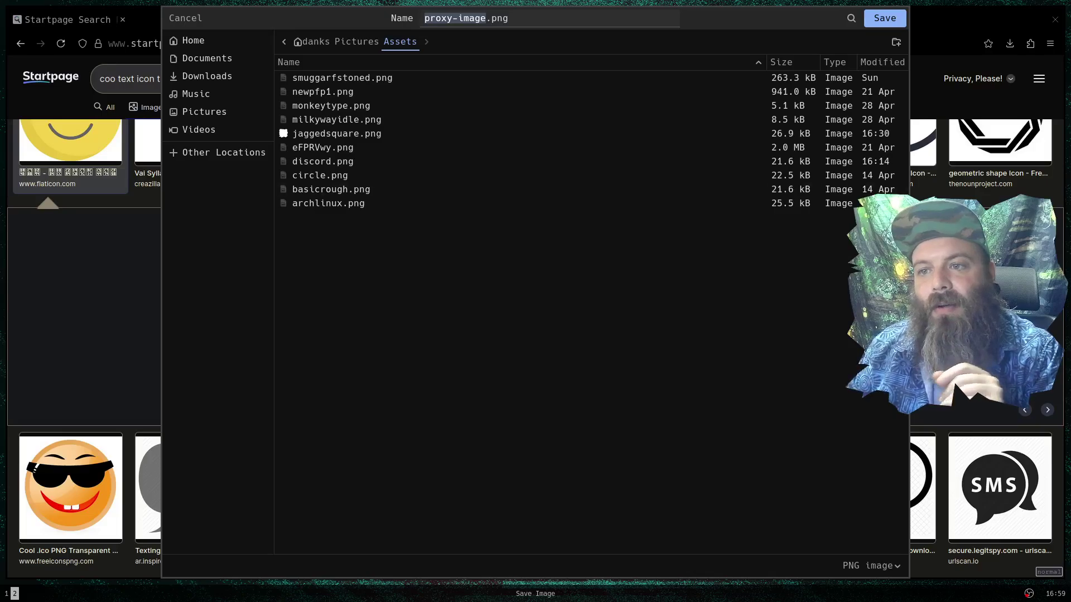
drag(486, 18, 424, 18)
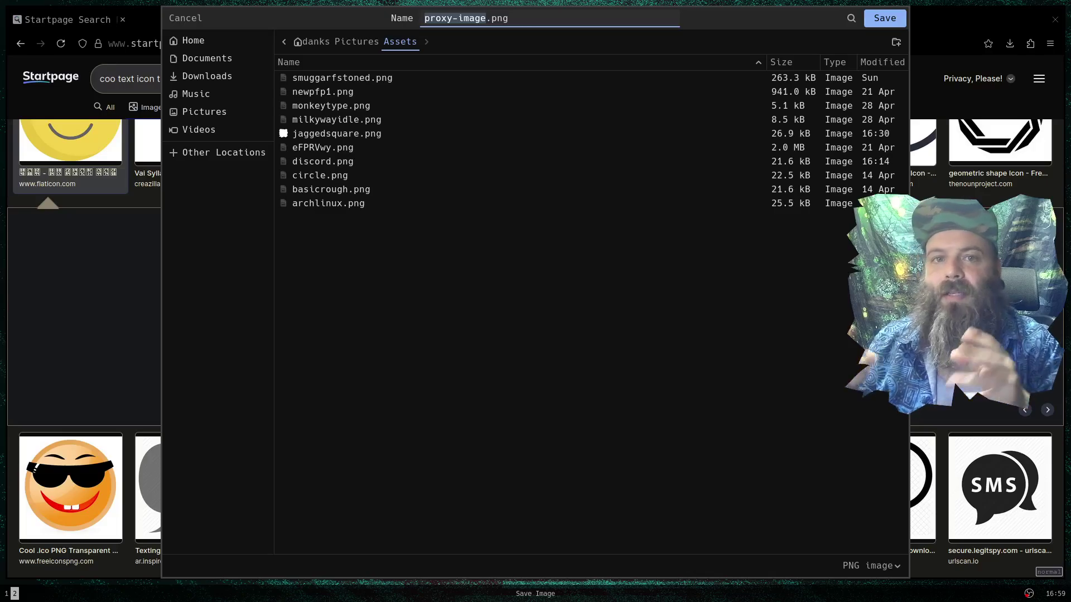
text(cooltext)
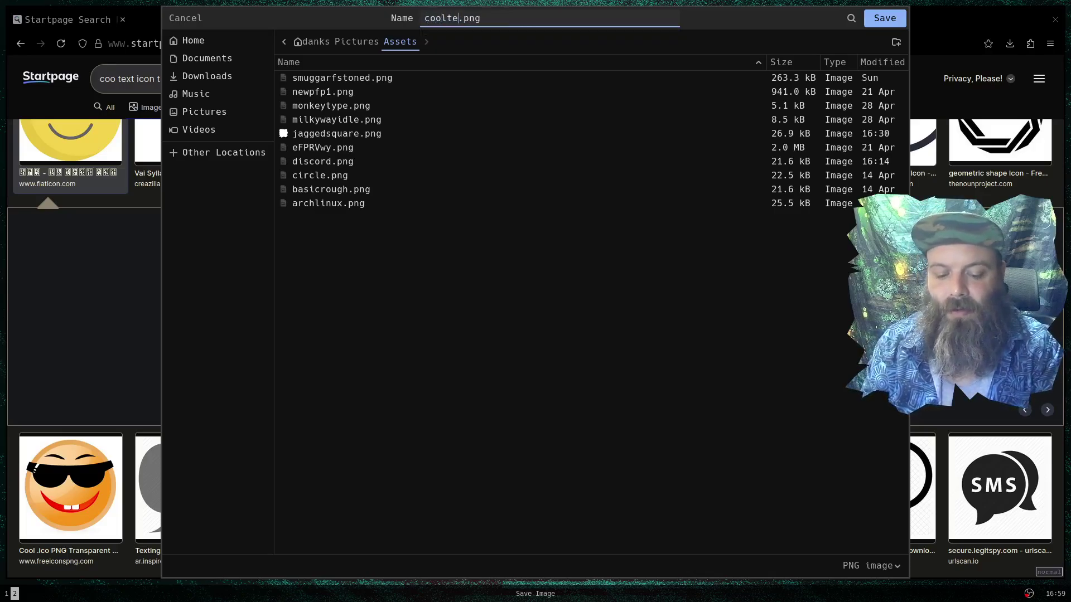
key(Return)
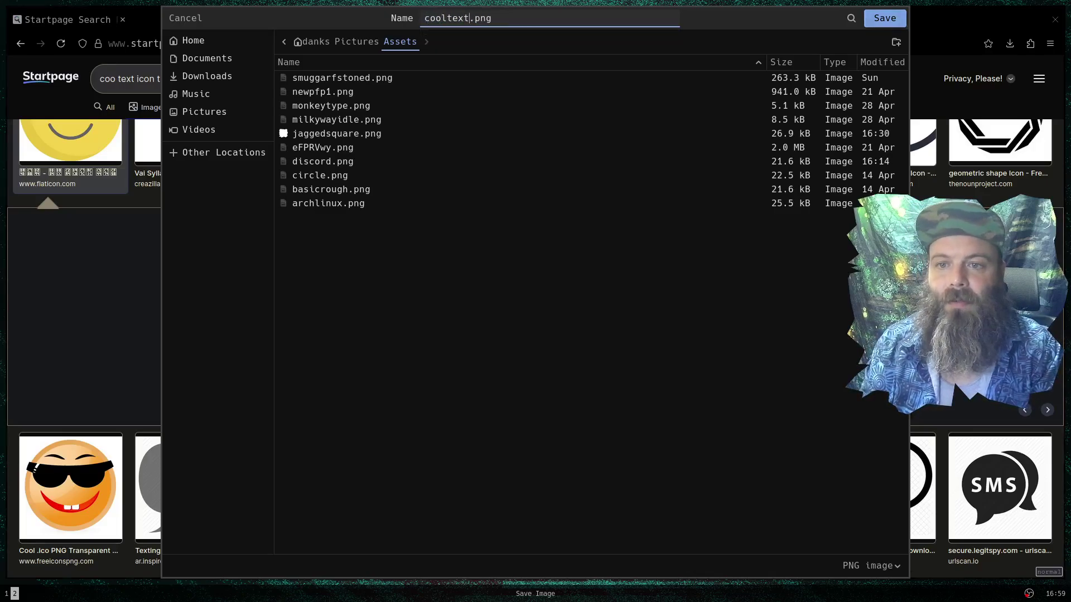
key(super+q)
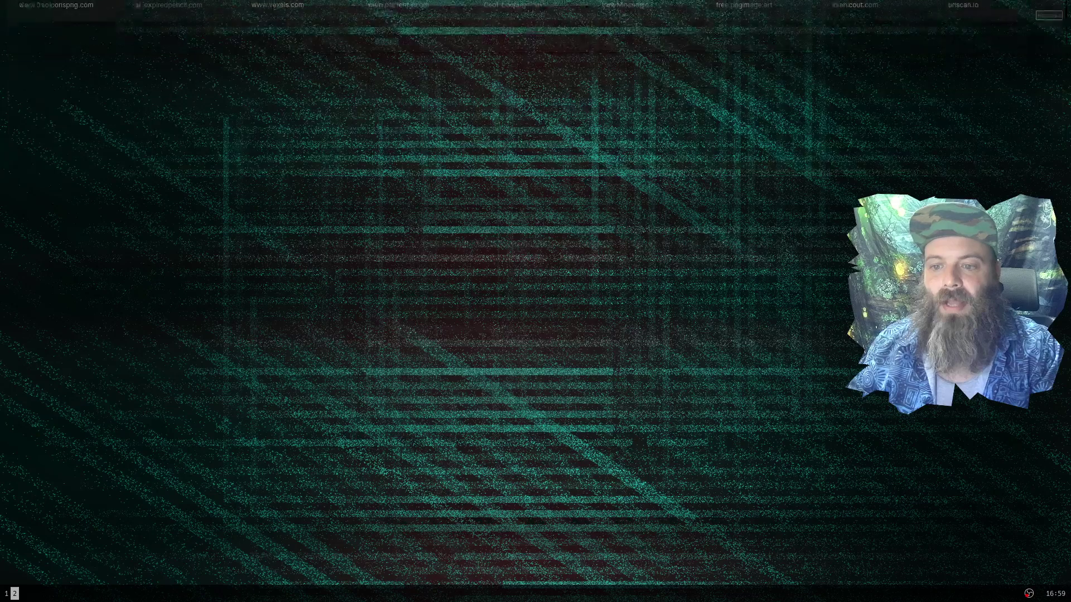
Back in the Web Apps manager, set the Cooltext icon to cooltext.png from Pictures/Assets and create the web app
key(super+1)
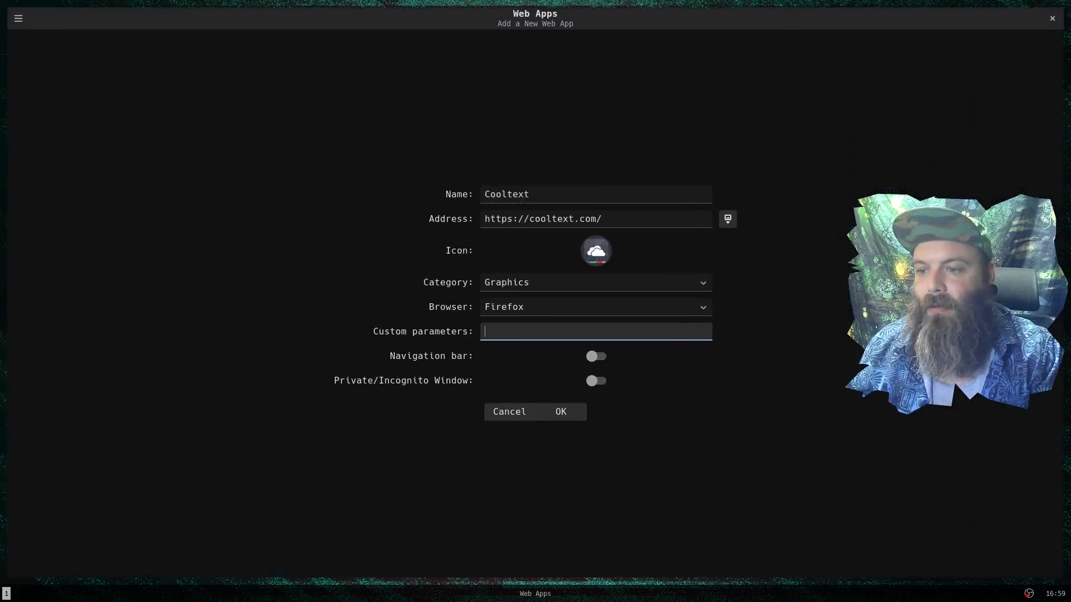
click(595, 251)
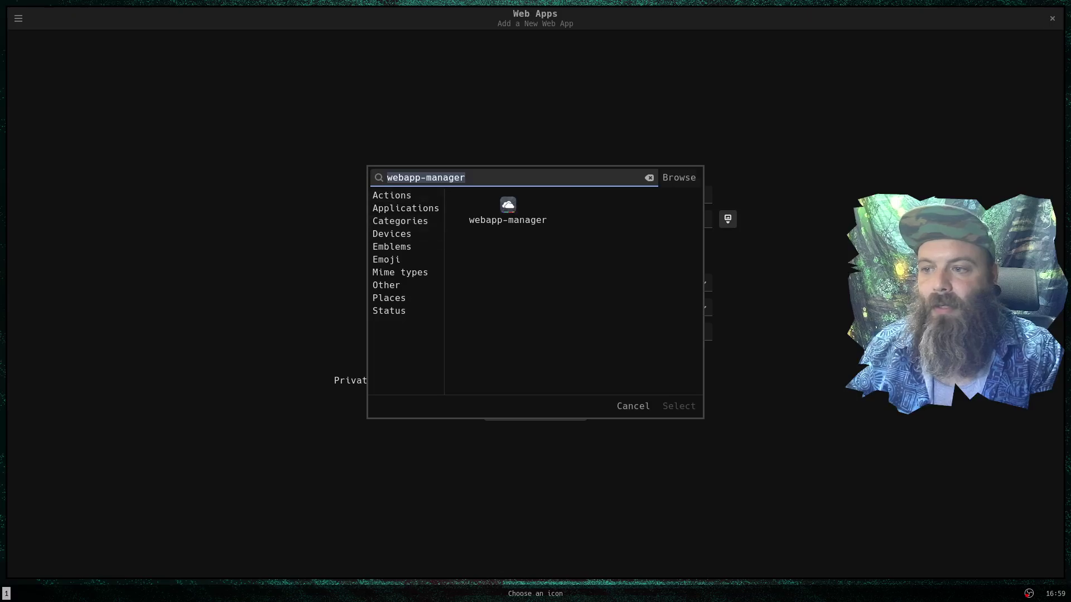
click(678, 178)
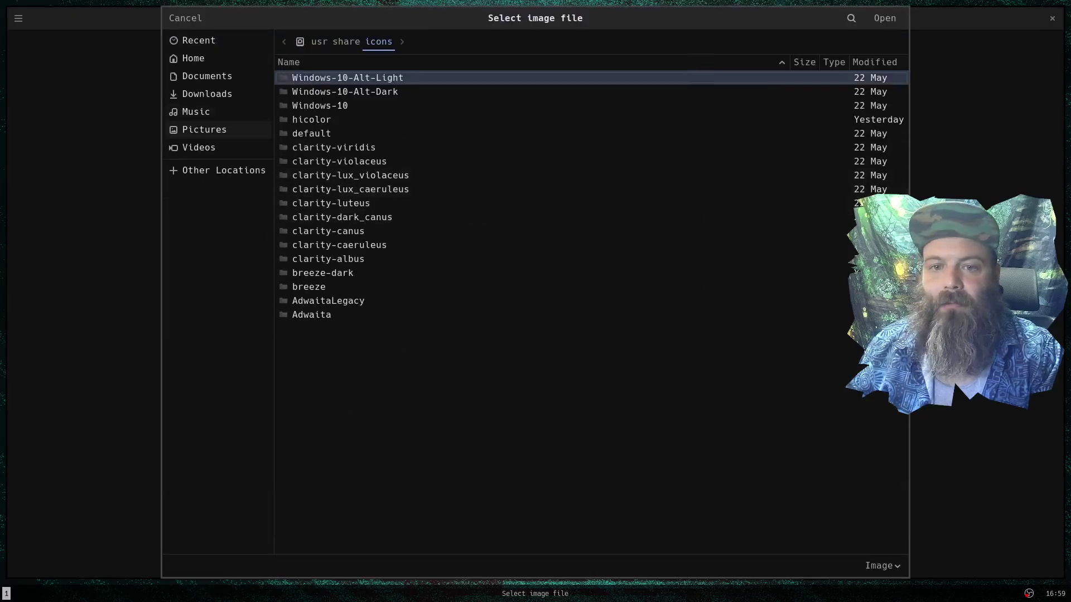
click(205, 129)
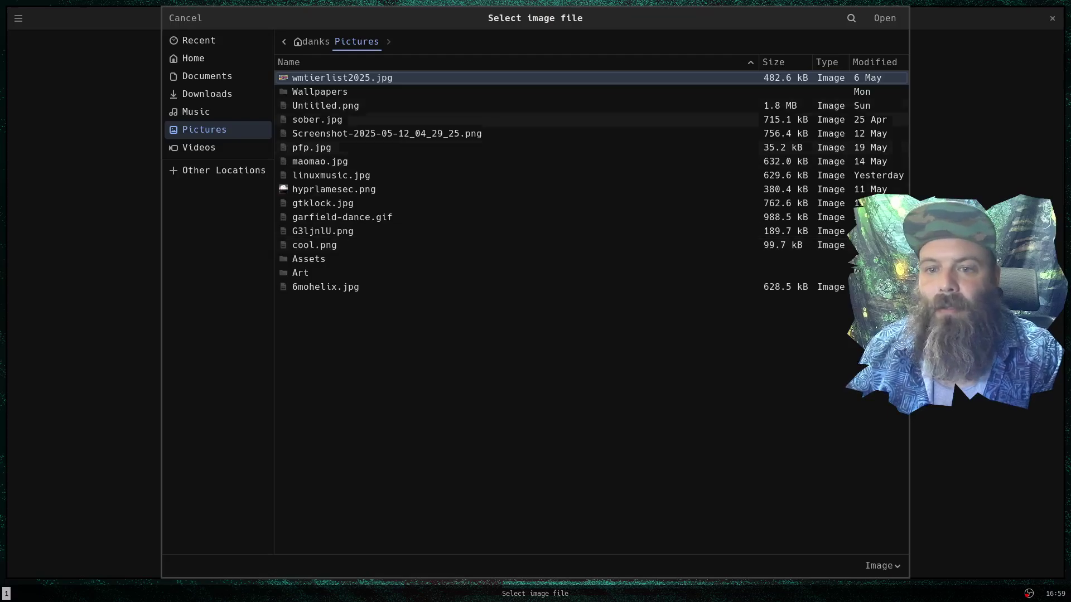
double_click(308, 259)
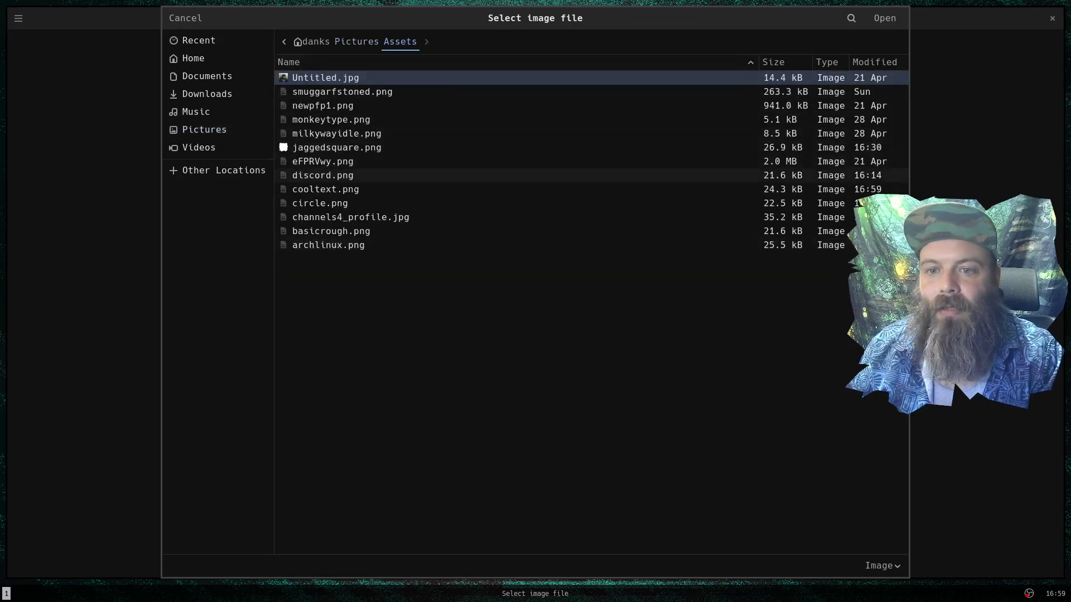
click(325, 189)
click(885, 18)
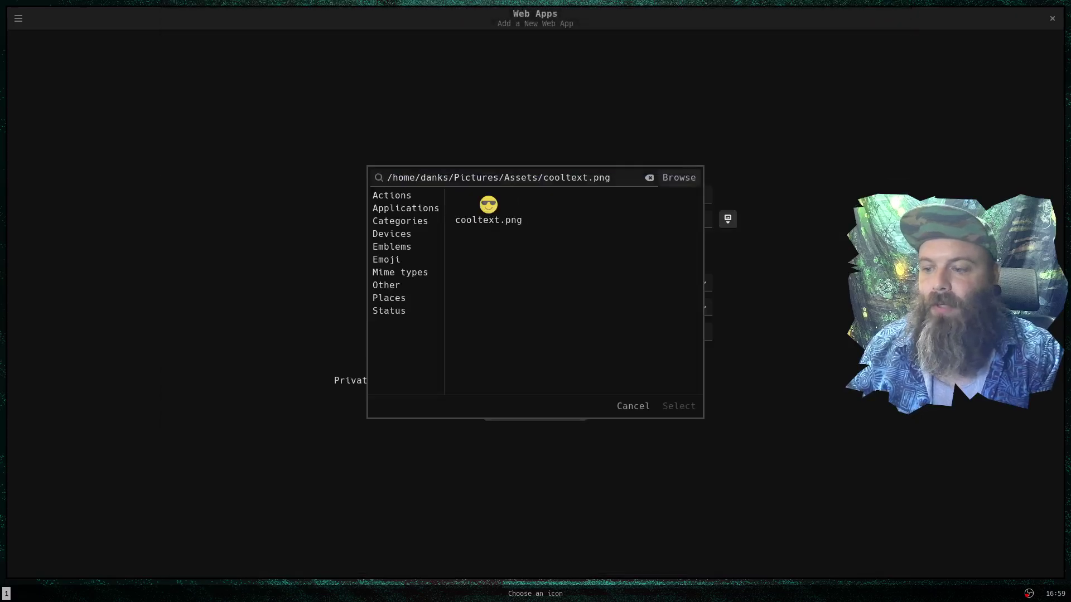
click(488, 210)
click(679, 406)
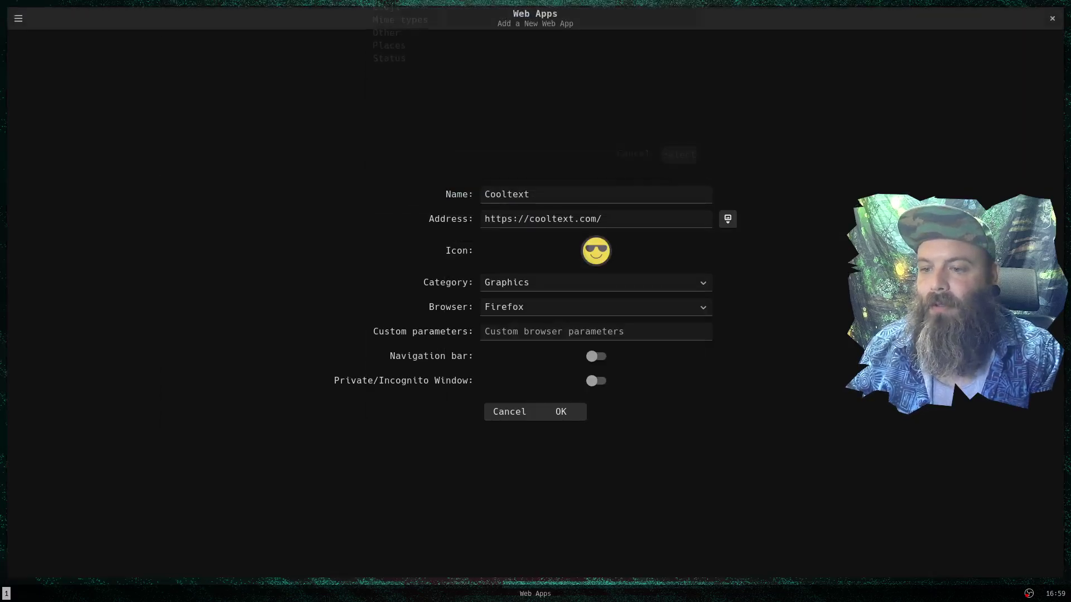
click(560, 411)
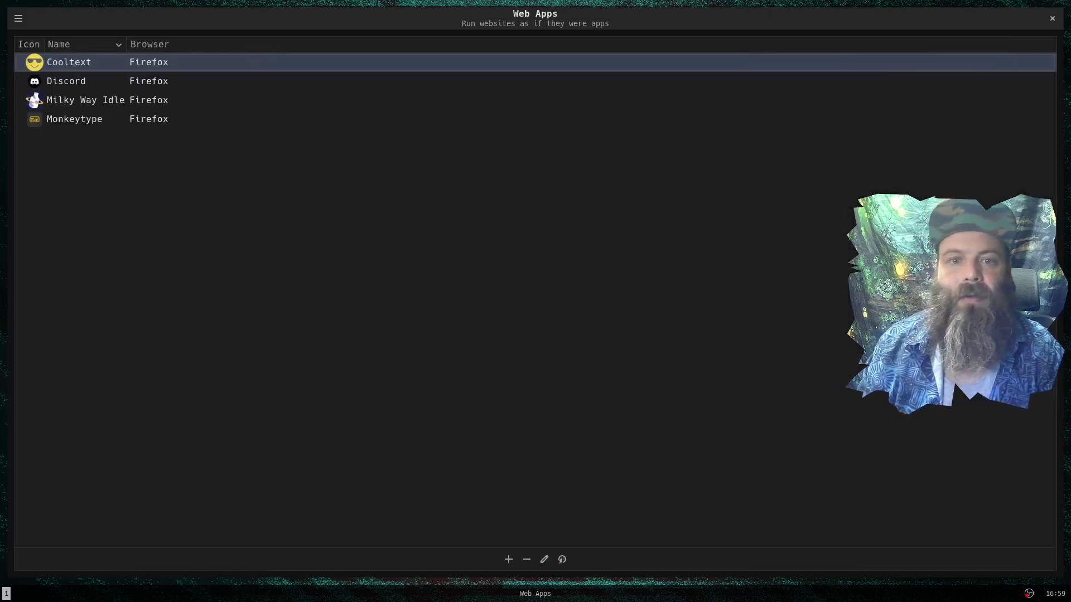
Close the Web Apps manager and launch the Cooltext web app from the application launcher
key(super+q)
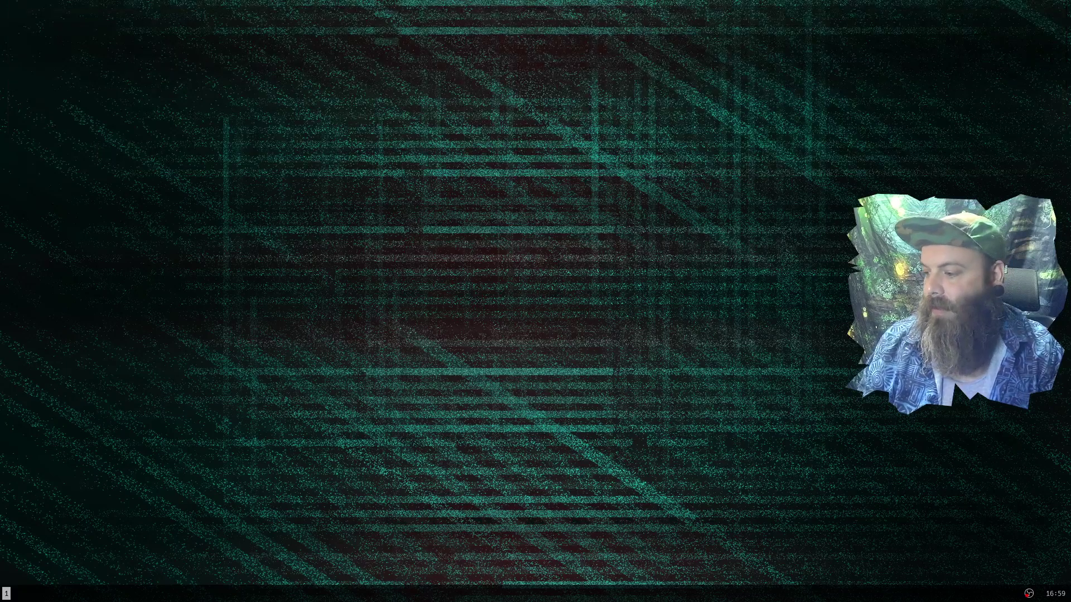
key(super+d)
text(cool)
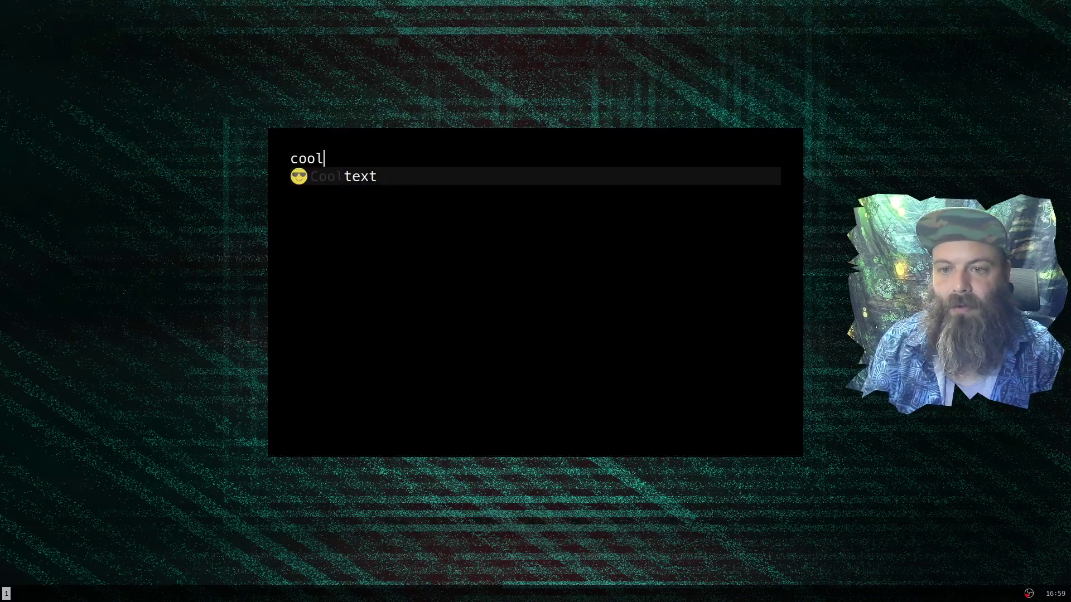
key(Return)
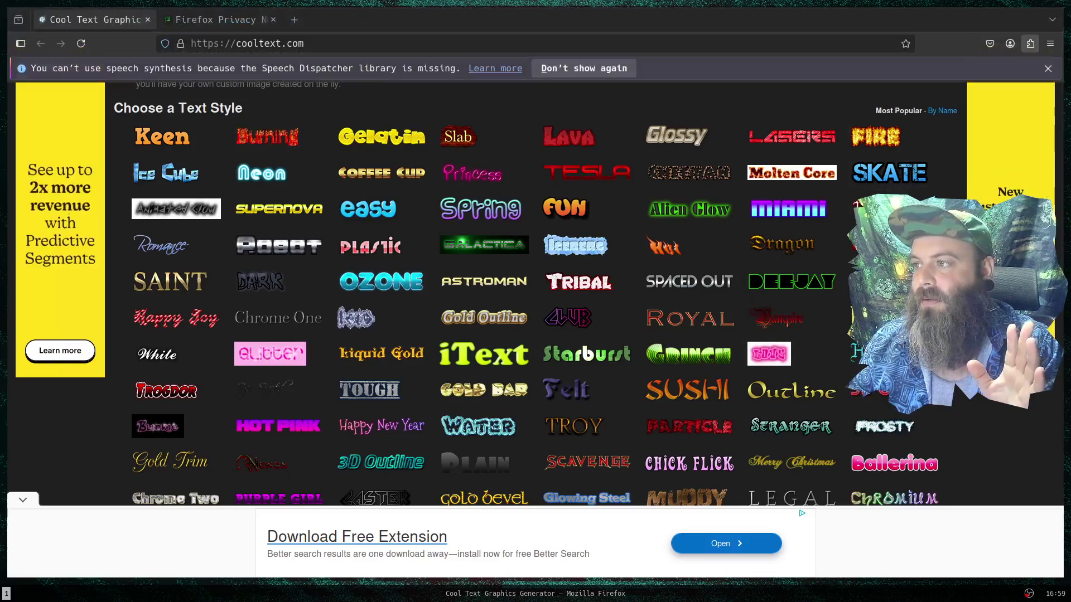
Search for "adblocker" from the web app's Firefox add-ons manager, look through the results, and dismiss the sidebar prompt
key(ctrl+shift+a)
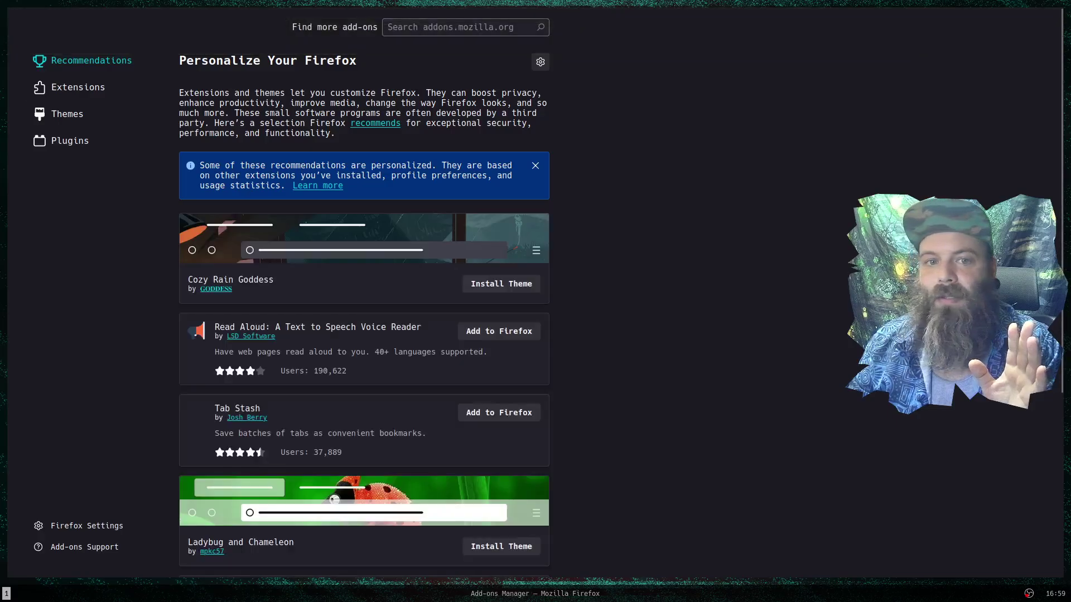
click(78, 87)
click(458, 27)
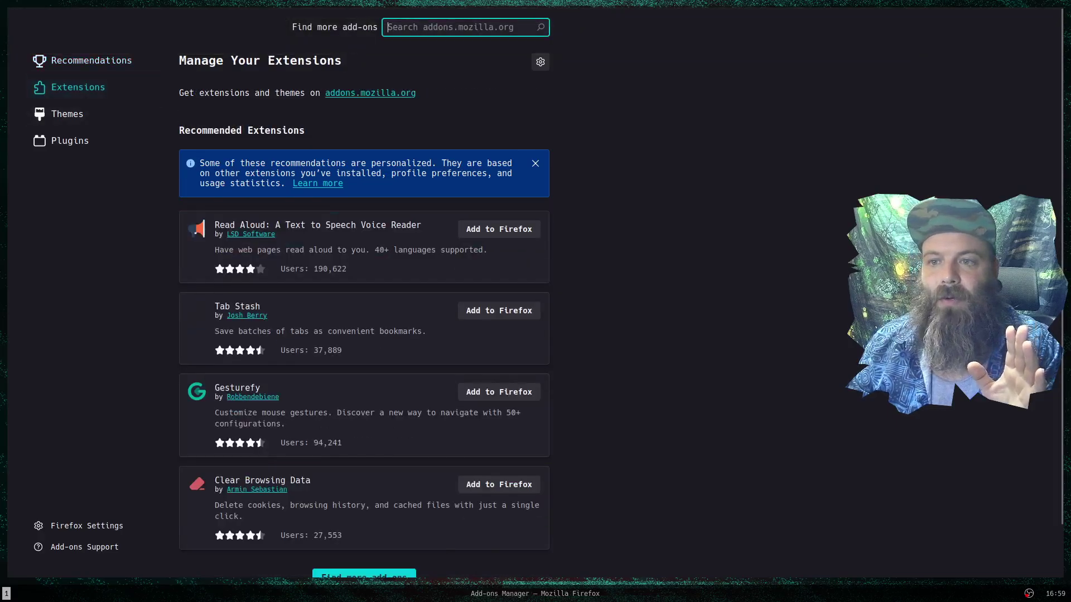
text(adblock)
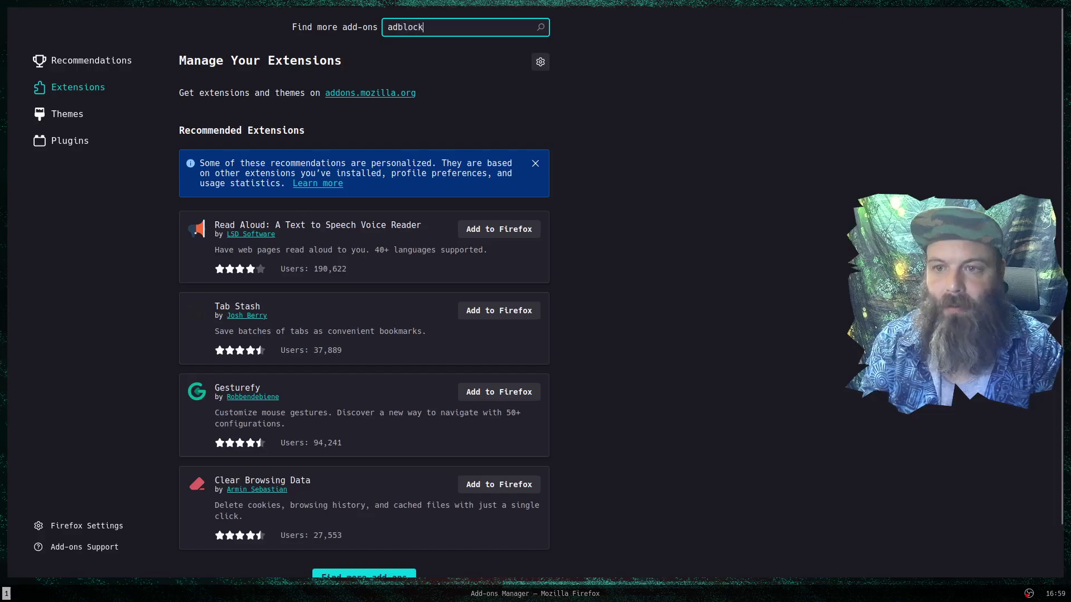
key(Return)
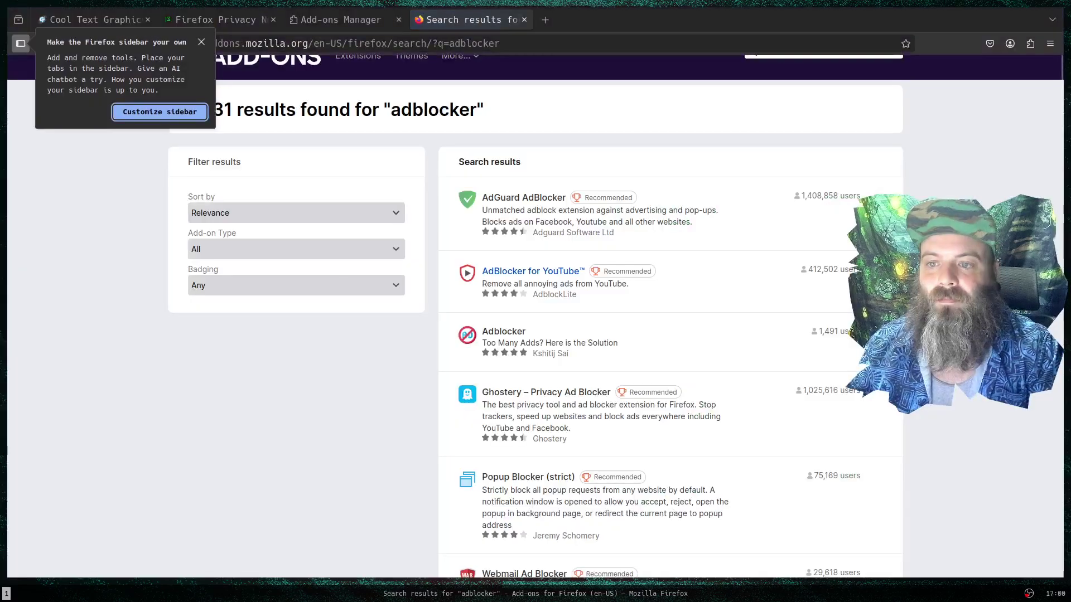
scroll(535, 162, down, 6)
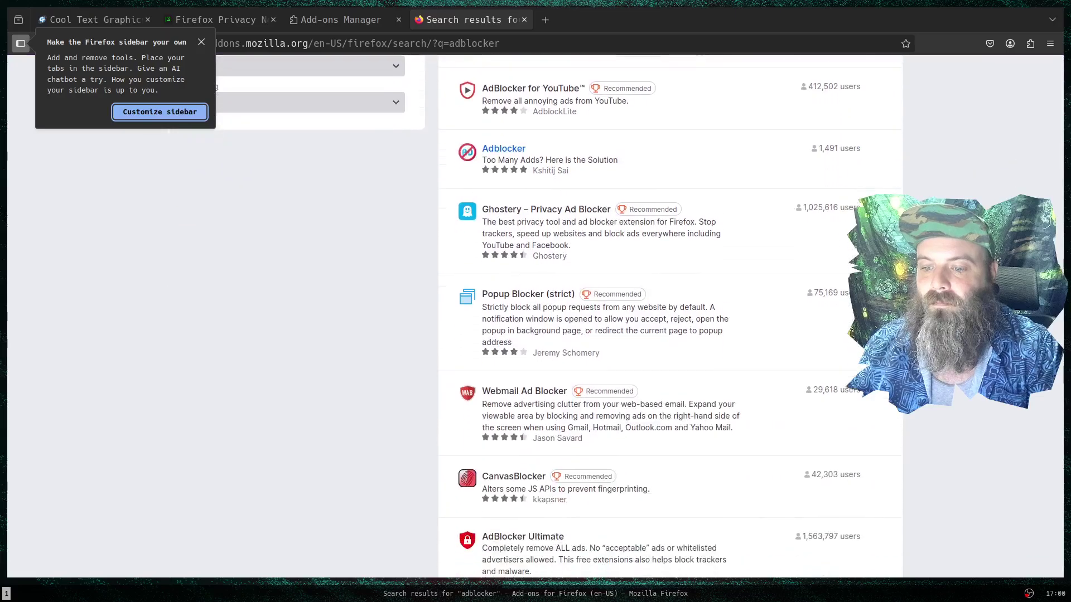
scroll(669, 312, down, 6)
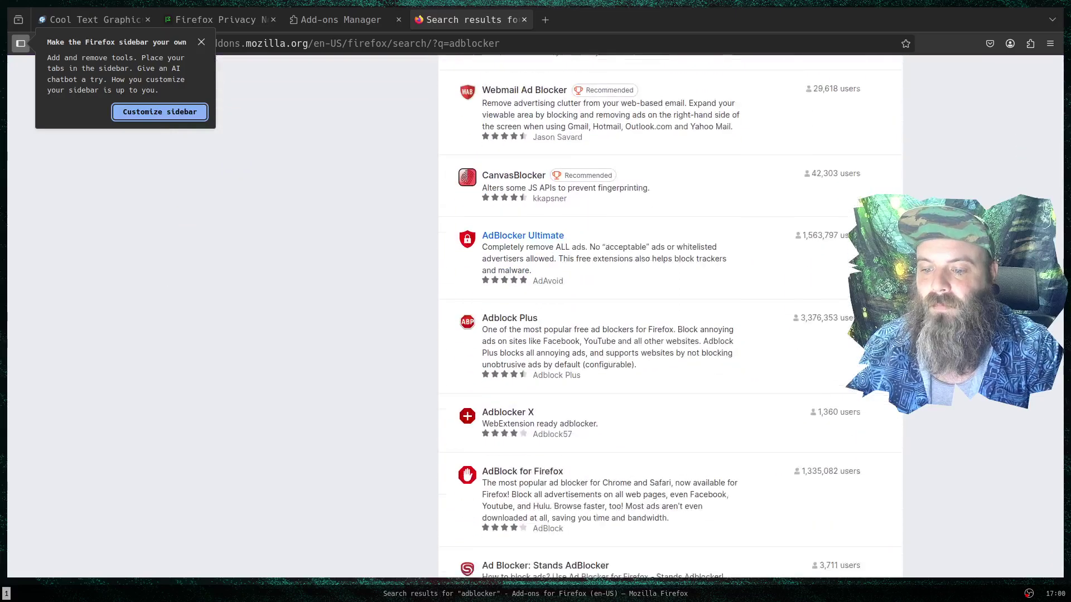
scroll(669, 313, up, 12)
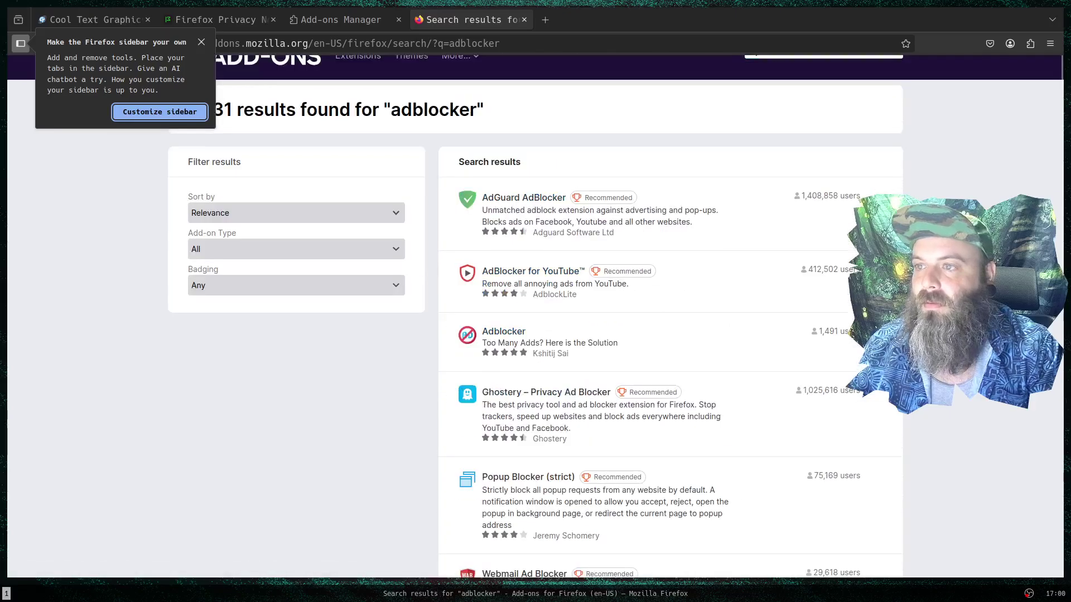
click(201, 42)
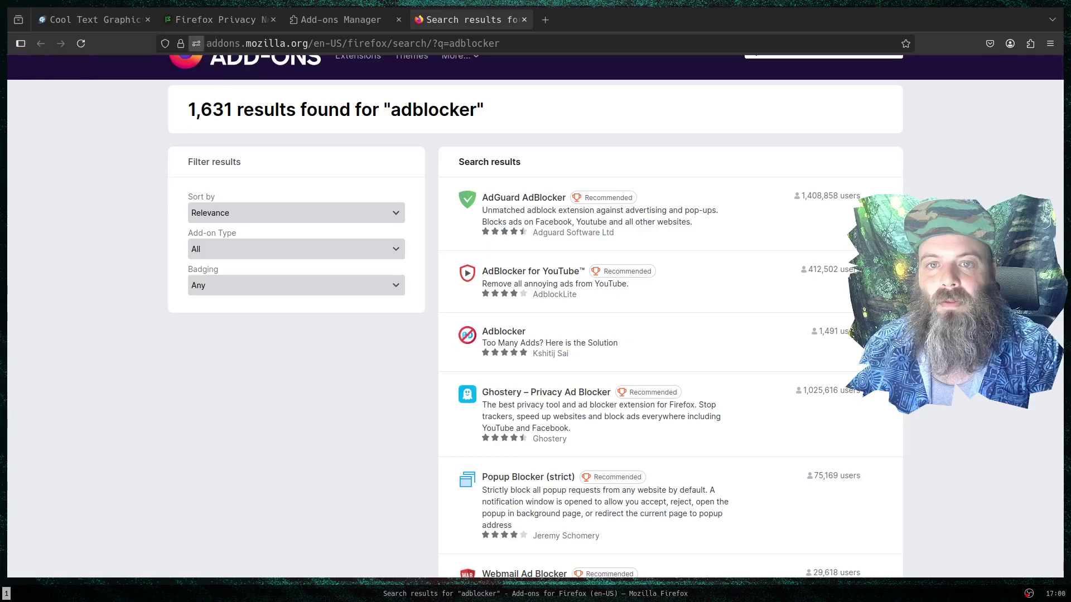
Search the Firefox add-ons site for "ublock" and open the uBlock Origin extension page
double_click(780, 51)
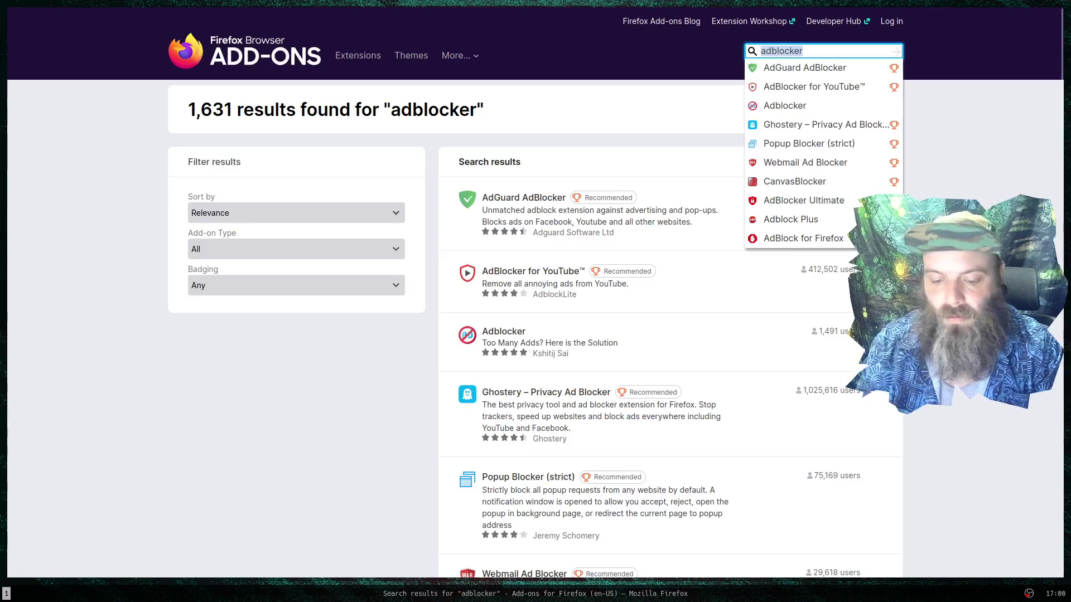
text(ublock)
key(Return)
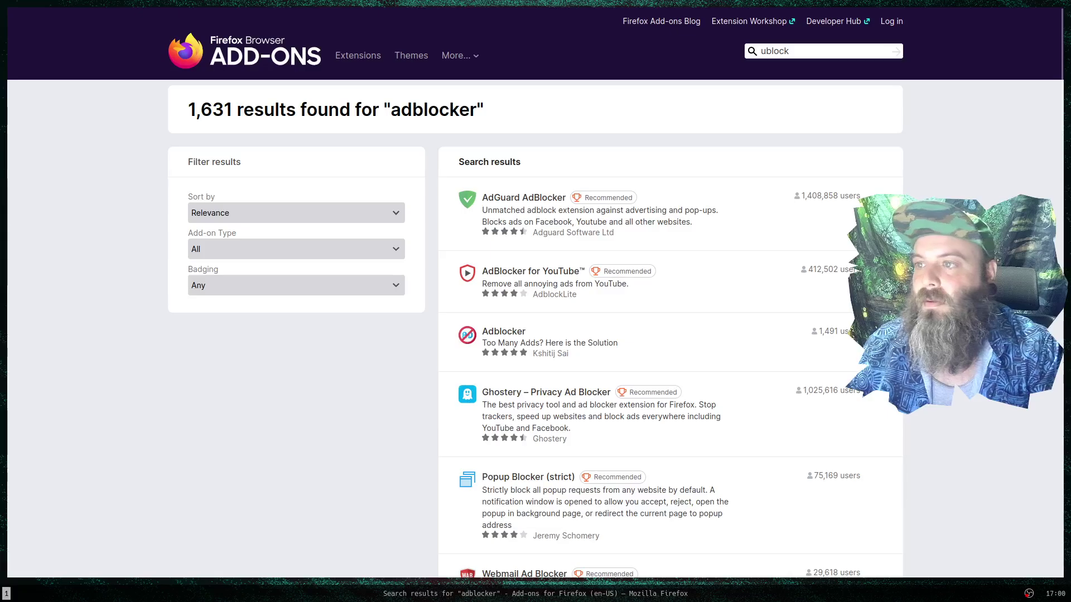
double_click(774, 51)
key(Return)
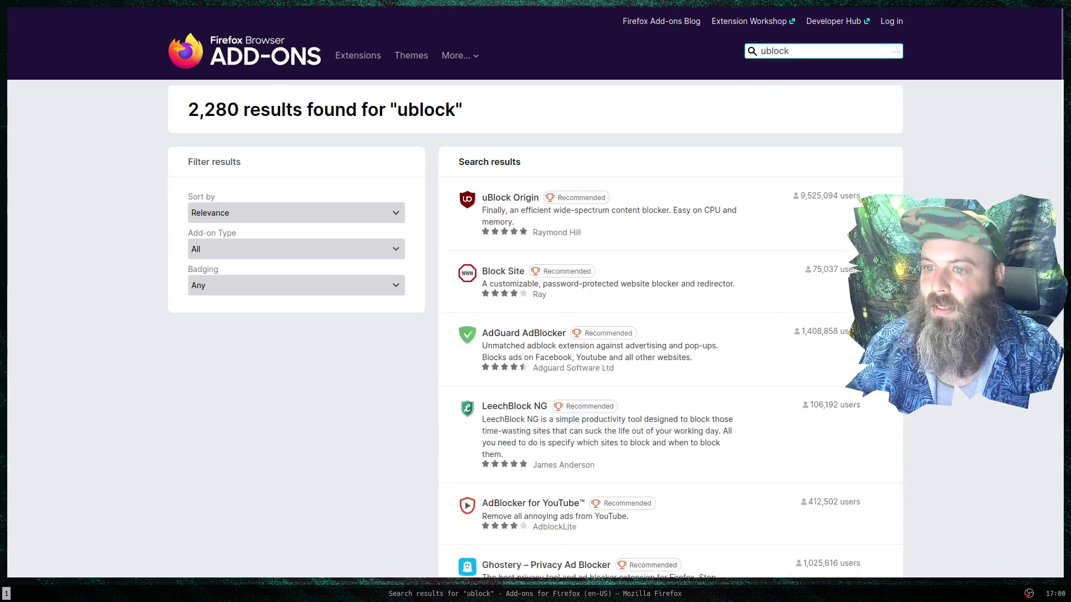
click(509, 198)
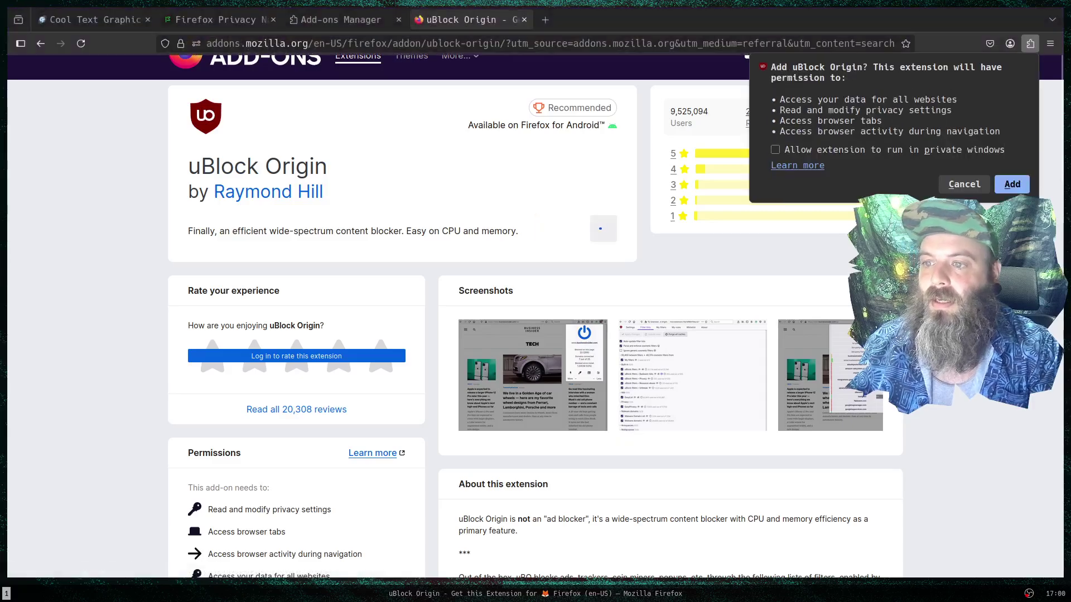
Add the uBlock Origin extension with permission to run in private windows and dismiss the installation notice
click(775, 149)
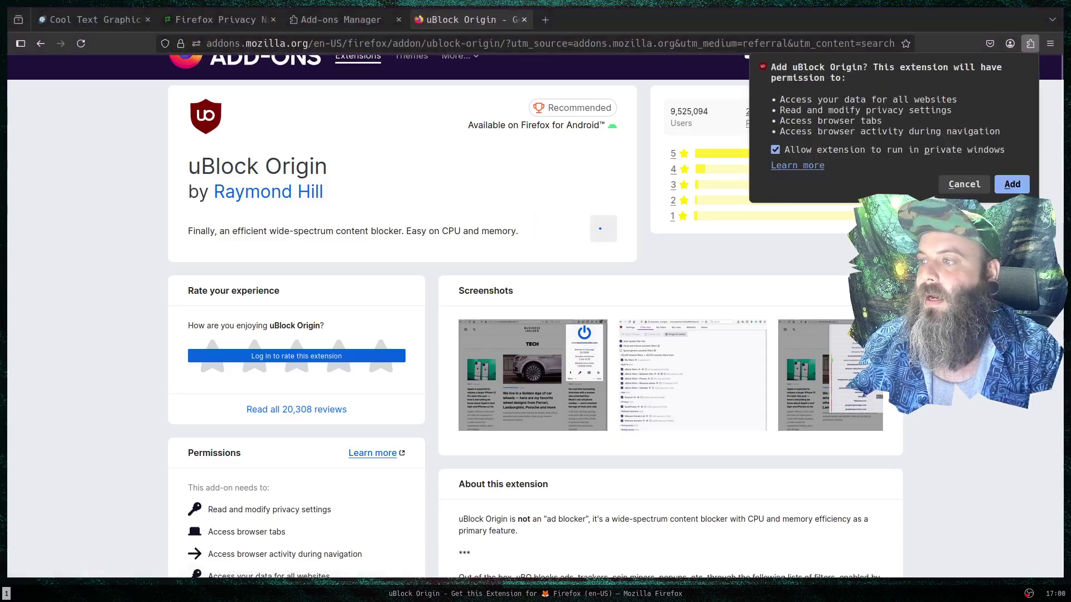
click(1012, 184)
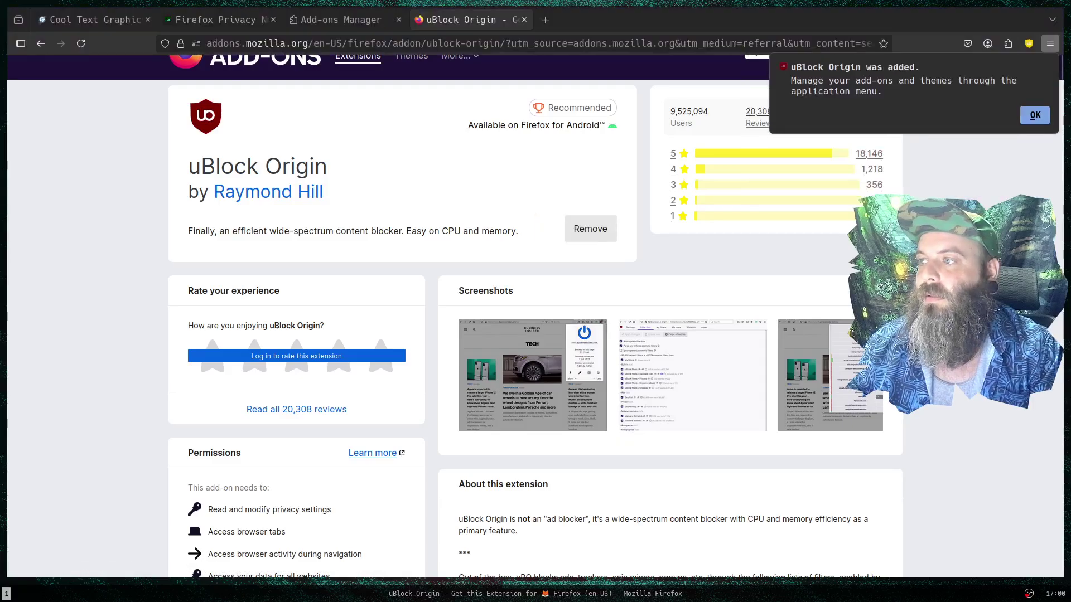
click(1034, 115)
Close and relaunch the Cooltext web app, and hide its browser sidebar
key(super+q)
key(super+d)
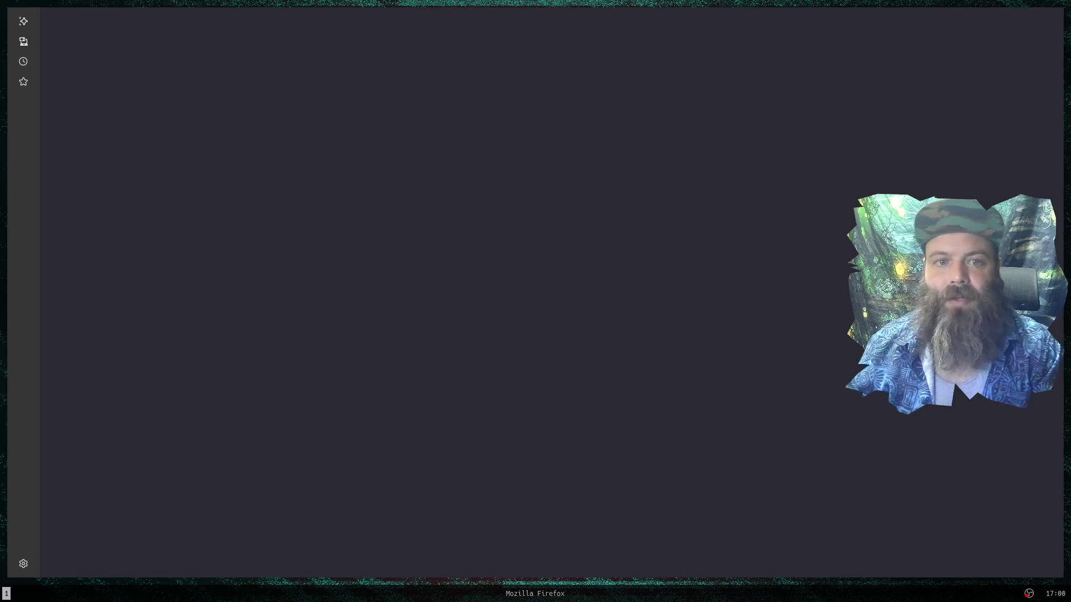
right_click(25, 302)
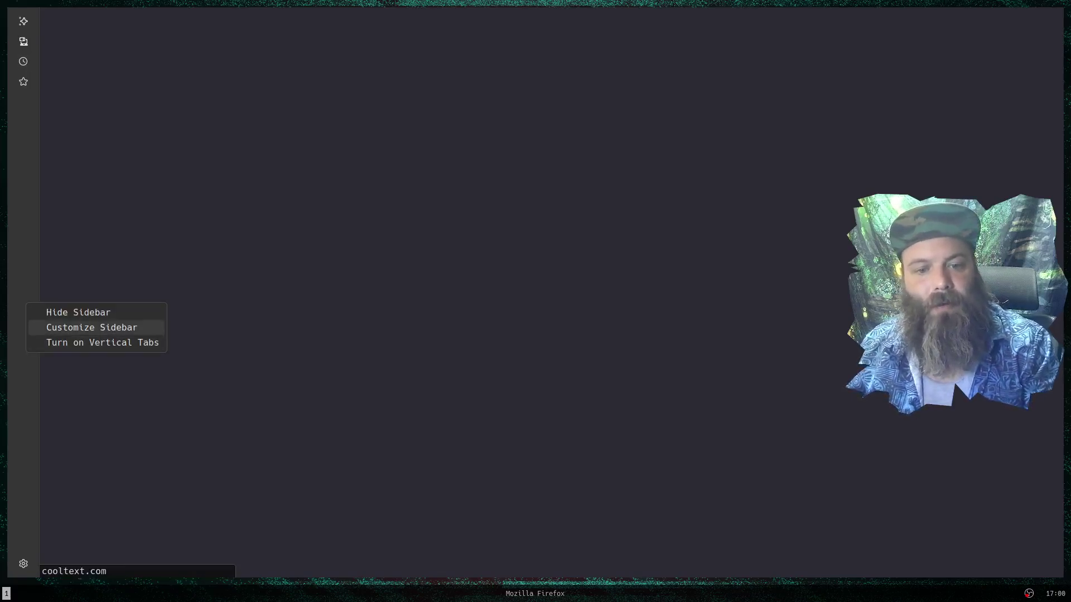
click(78, 313)
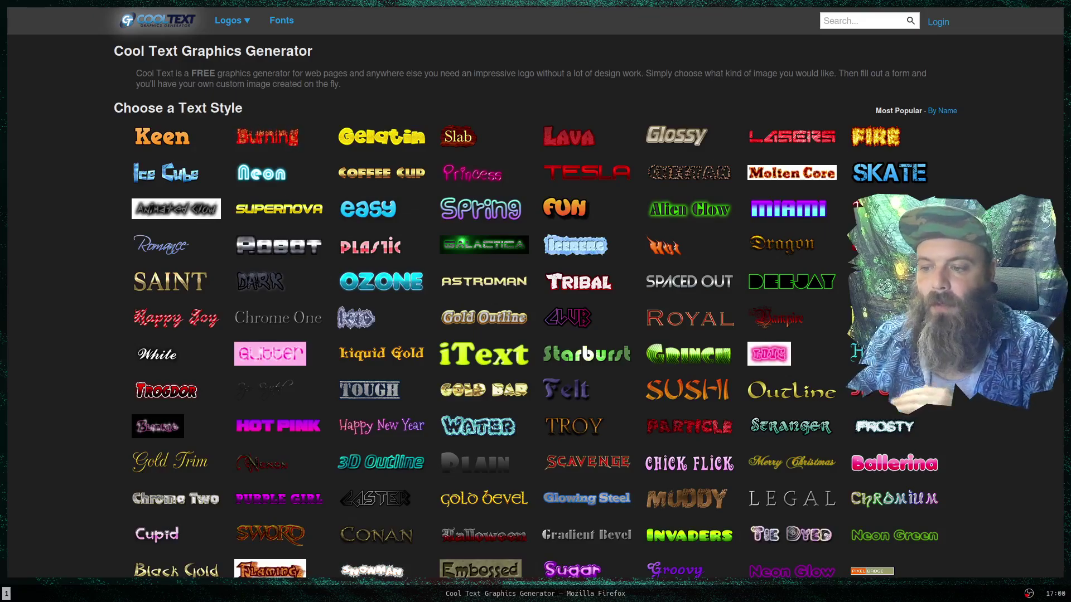
Close the Cooltext web app and bring up the OBS window
key(super+shift+q)
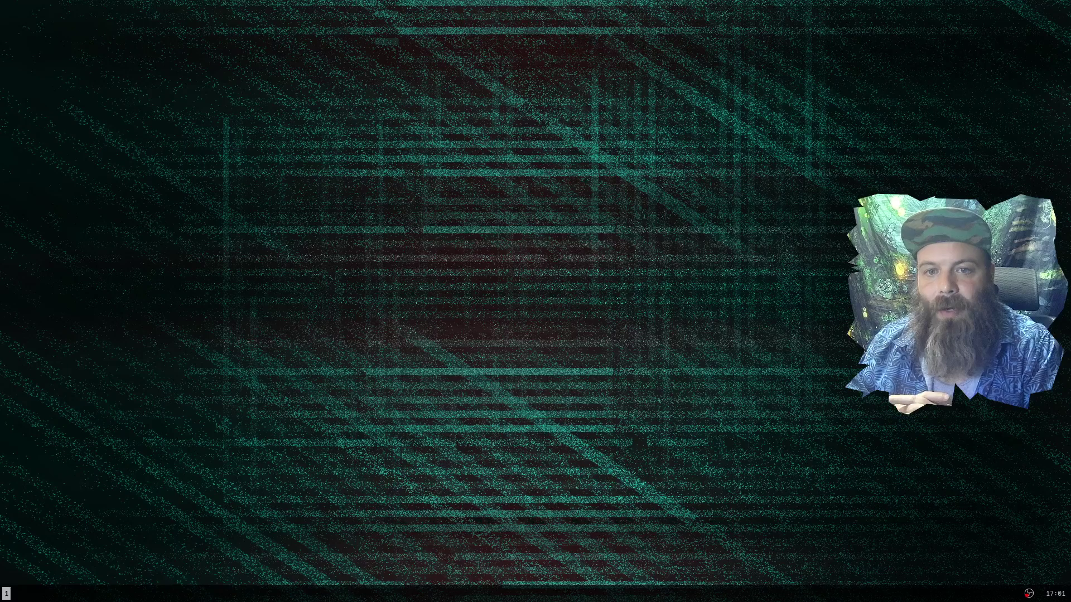
key(super+minus)
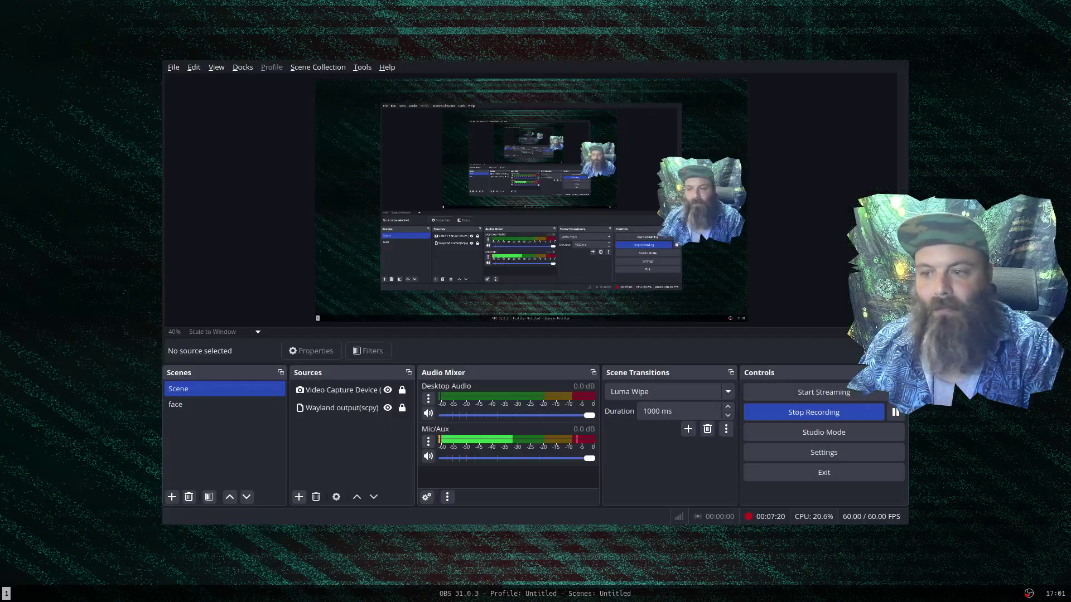